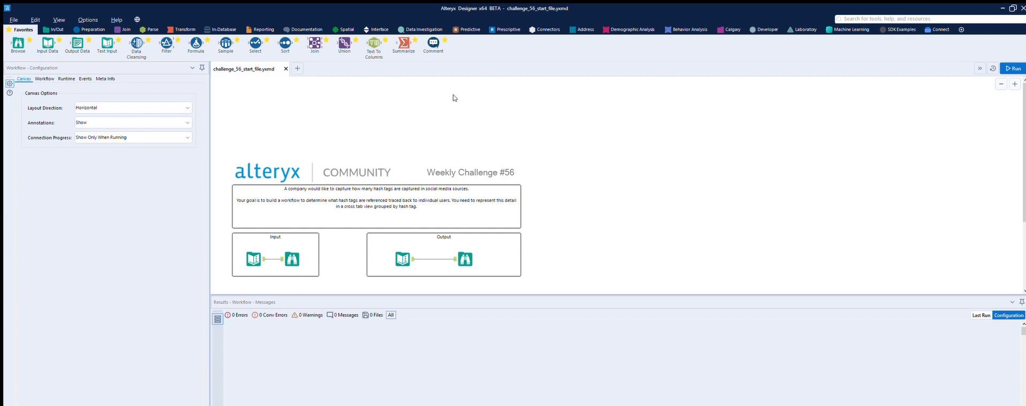
- Examine the challenge's input records in full width and the expected hashtag output table
scroll(454, 98, down, 1)
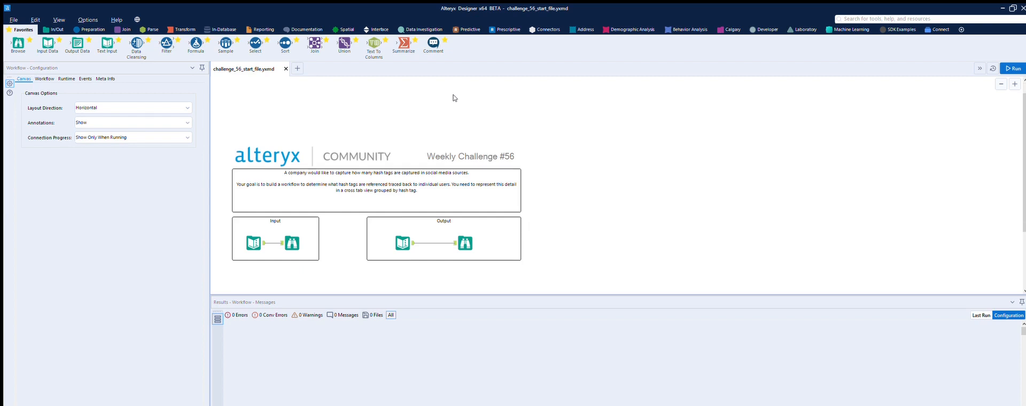
click(262, 235)
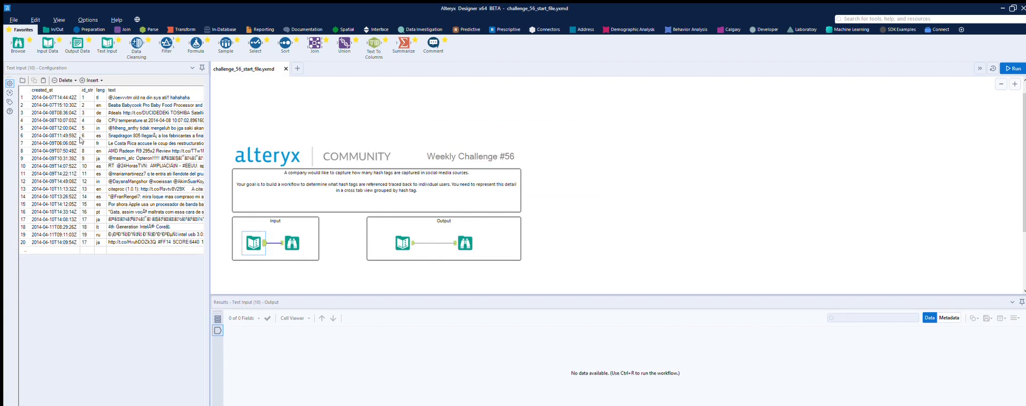
drag(213, 180, 583, 180)
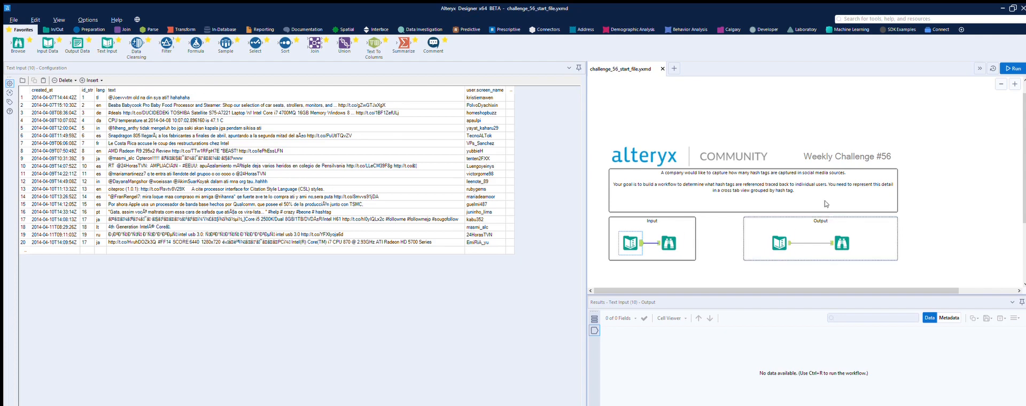
click(789, 233)
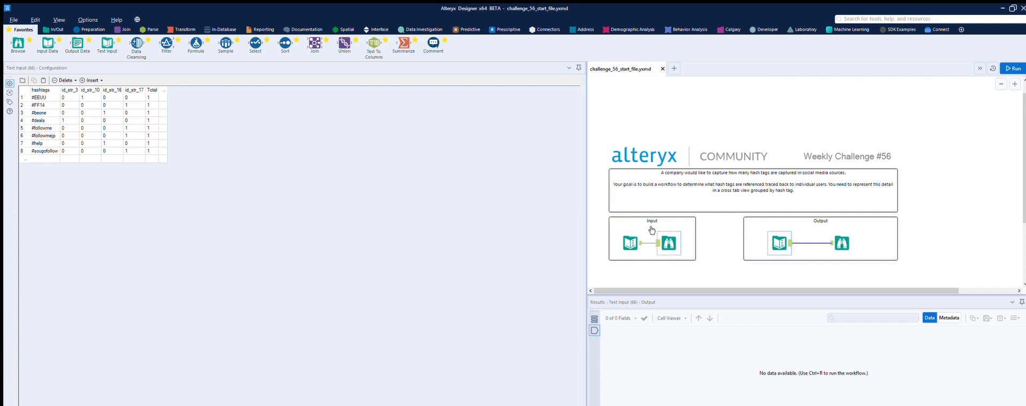
click(628, 234)
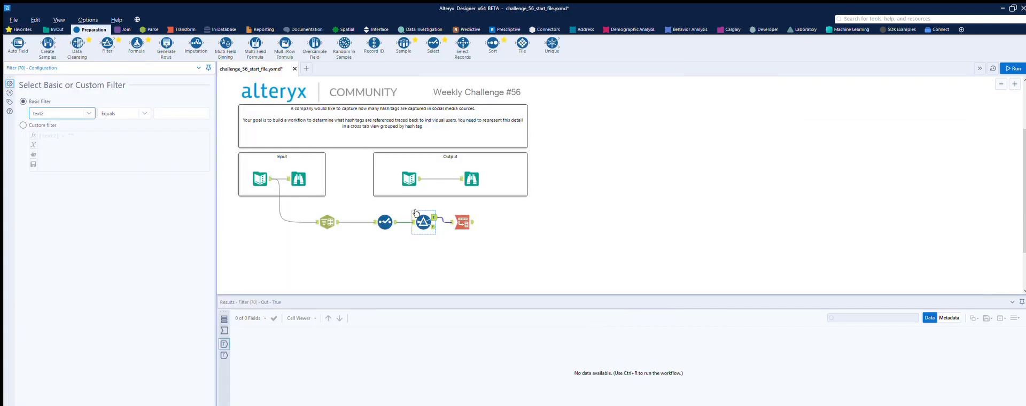
- Set the Filter to keep records where text2 is not null, run the workflow, and view the filter's True output
click(413, 221)
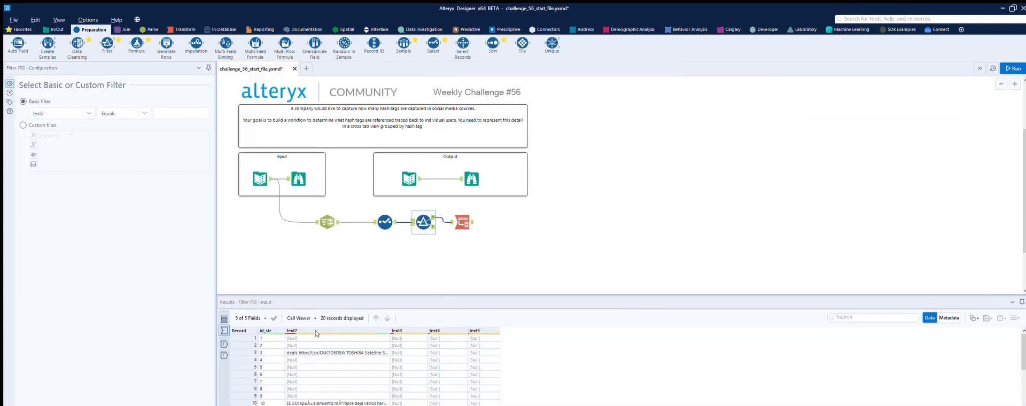
scroll(294, 337, down, 3)
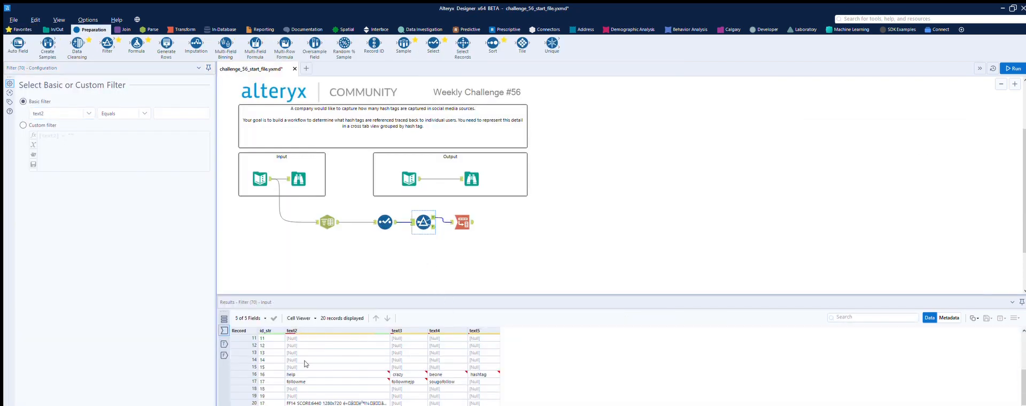
scroll(310, 390, up, 3)
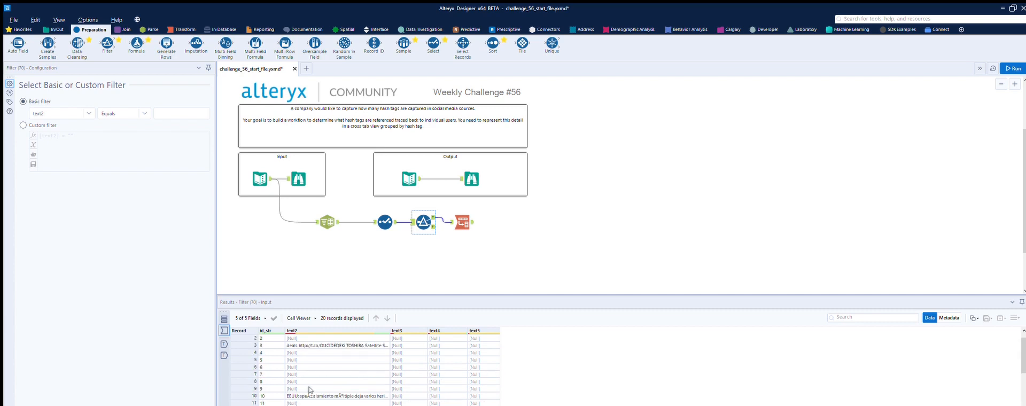
scroll(309, 390, up, 1)
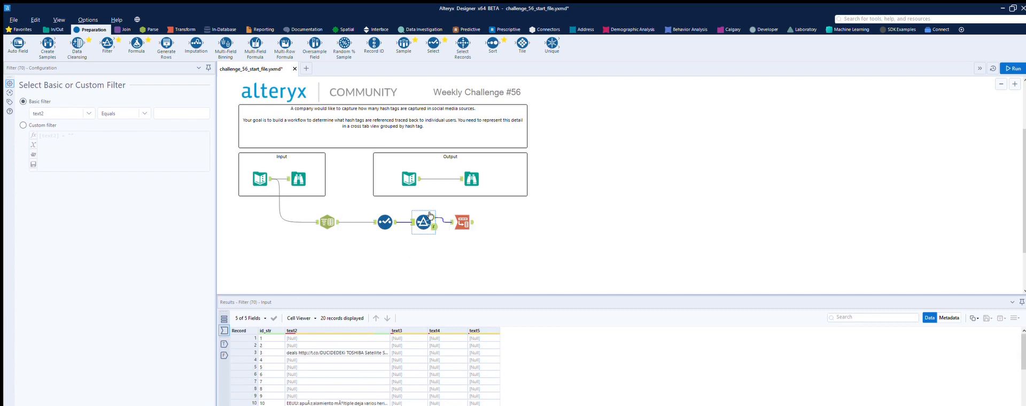
click(142, 113)
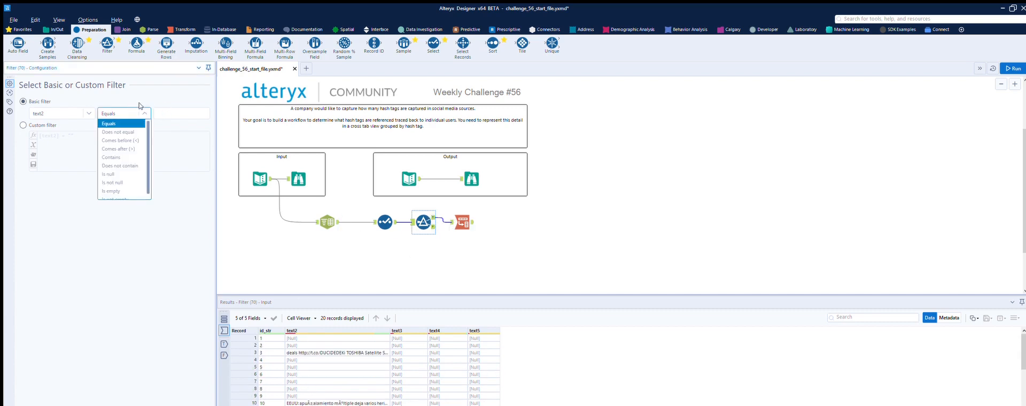
click(122, 177)
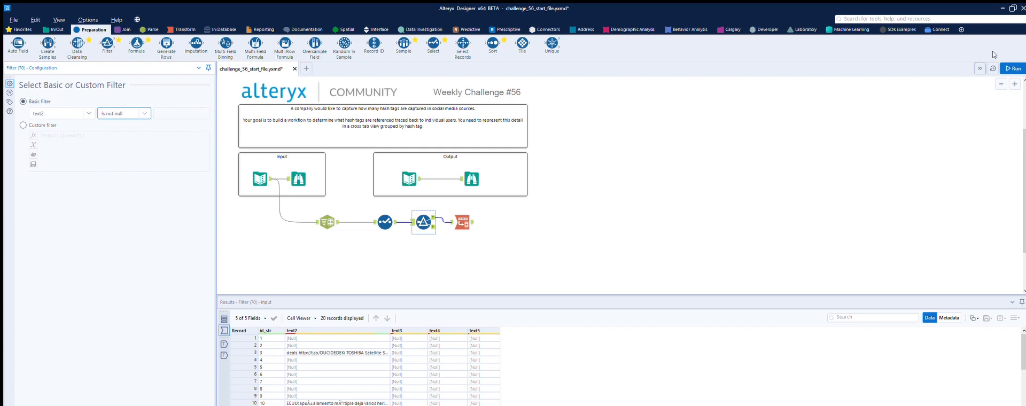
click(433, 210)
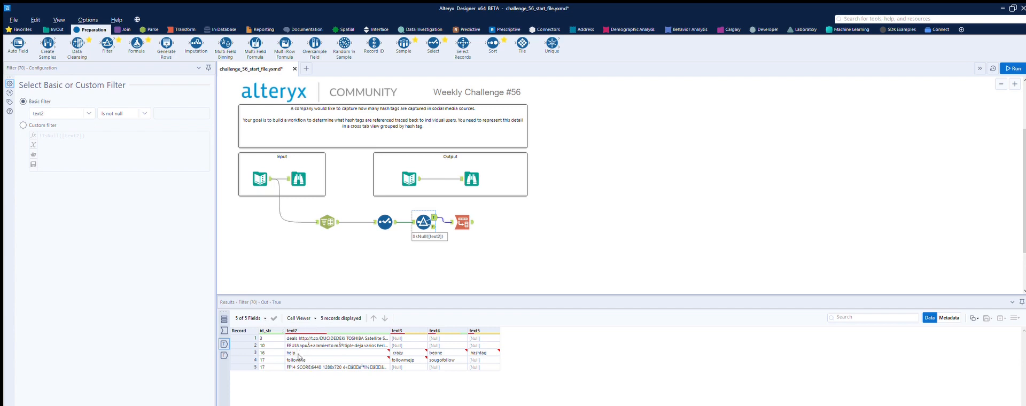
- Configure the Transpose tool with id_str as the key column, run the workflow, and review the transposed records
click(459, 221)
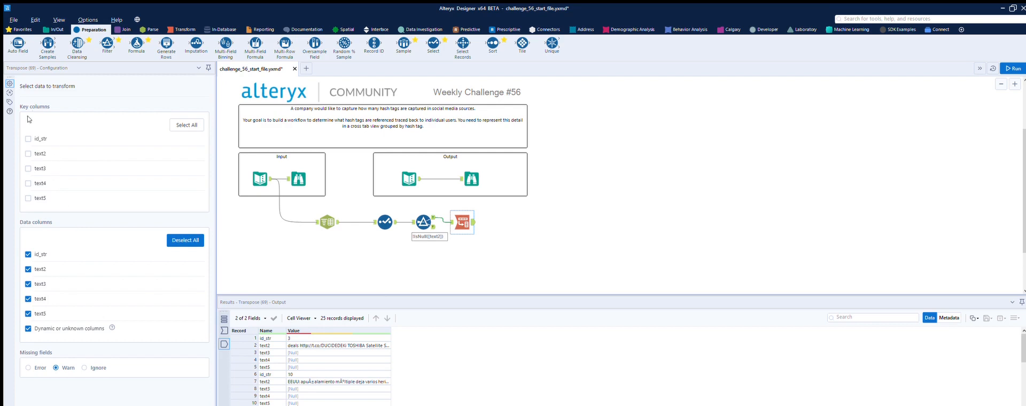
click(29, 138)
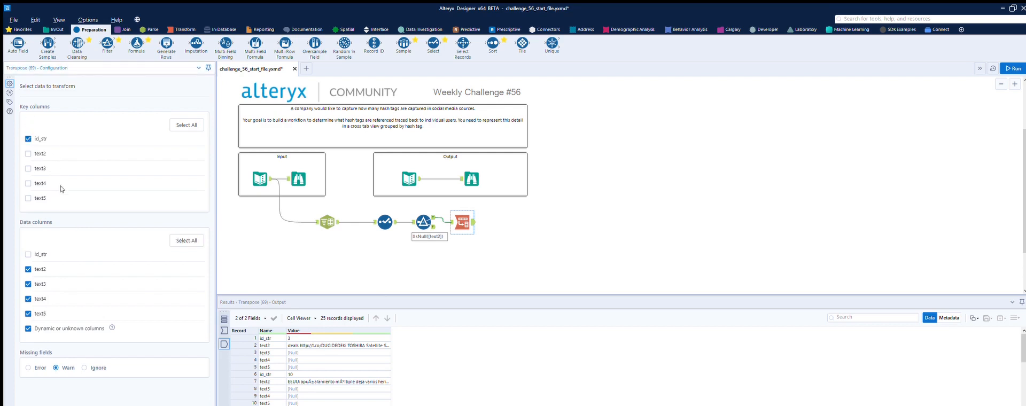
key(ctrl+r)
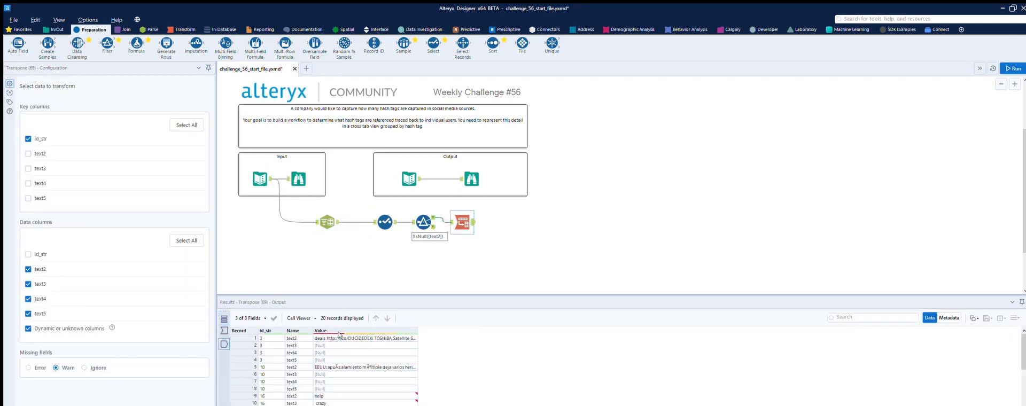
scroll(334, 354, down, 4)
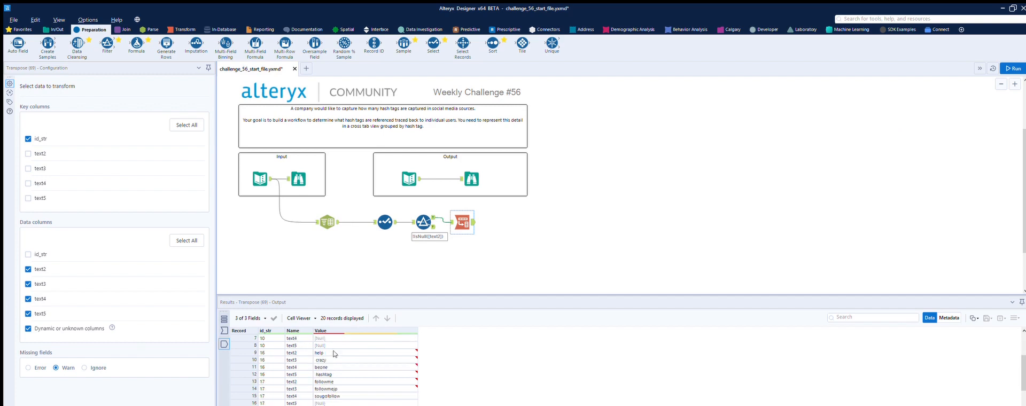
scroll(263, 369, up, 2)
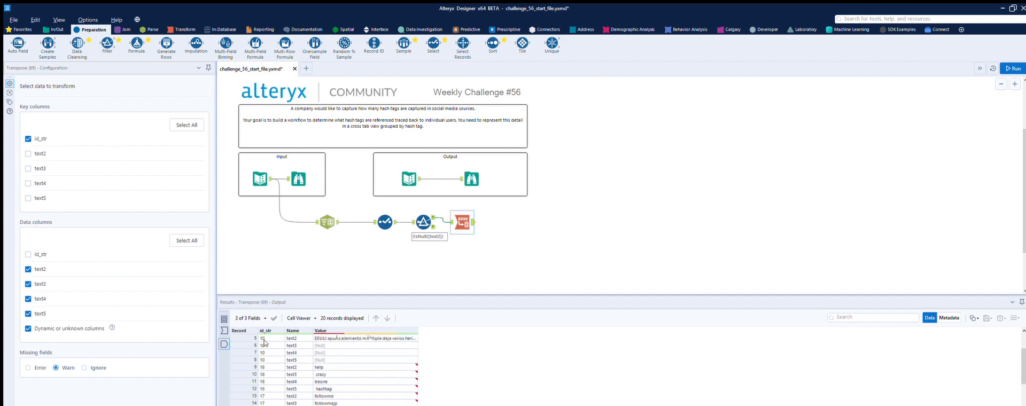
scroll(272, 357, up, 2)
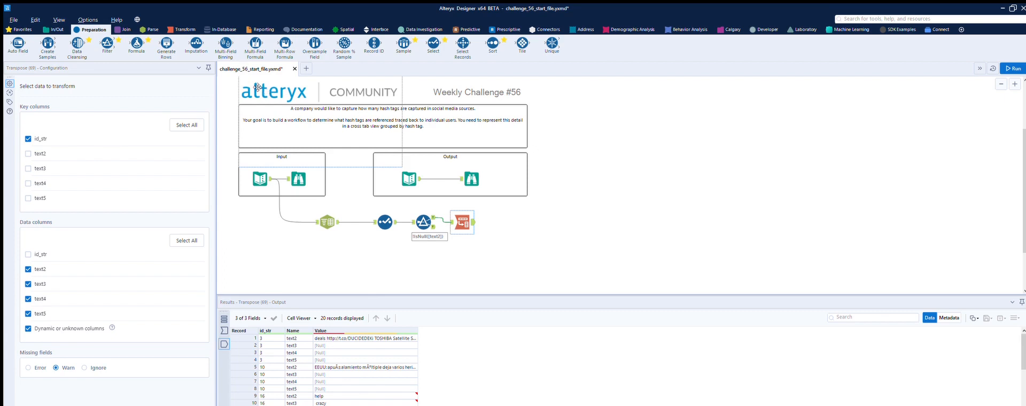
- Add a Text To Columns tool after the Transpose tool, splitting on a space into 2 columns, and run the workflow
click(150, 29)
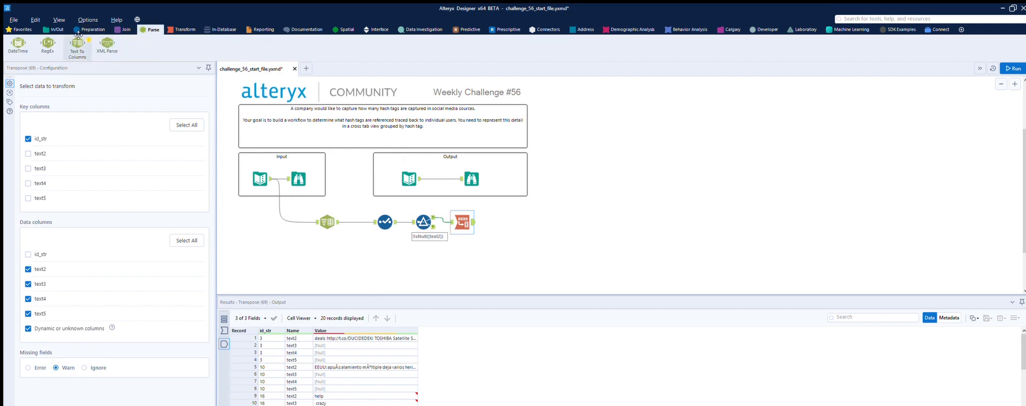
drag(78, 35, 521, 220)
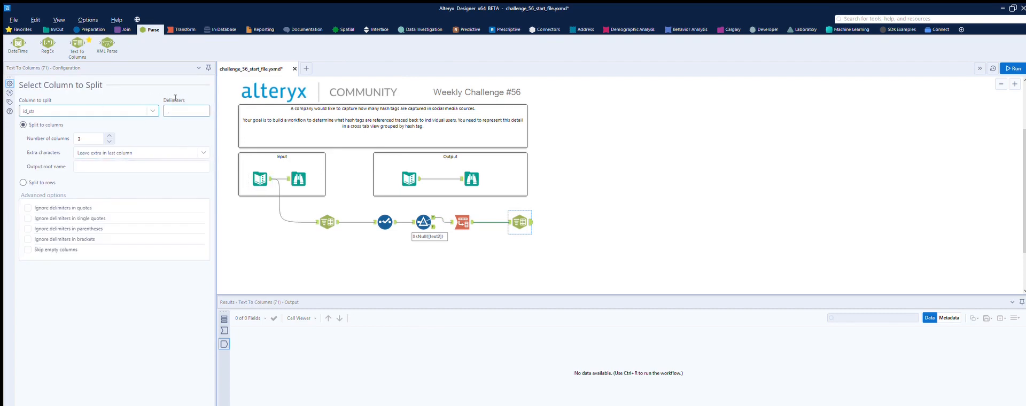
key(BackSpace)
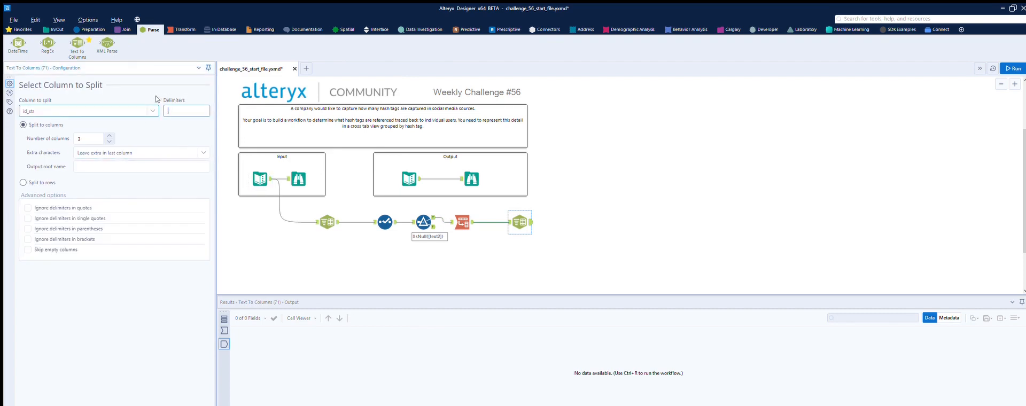
click(109, 141)
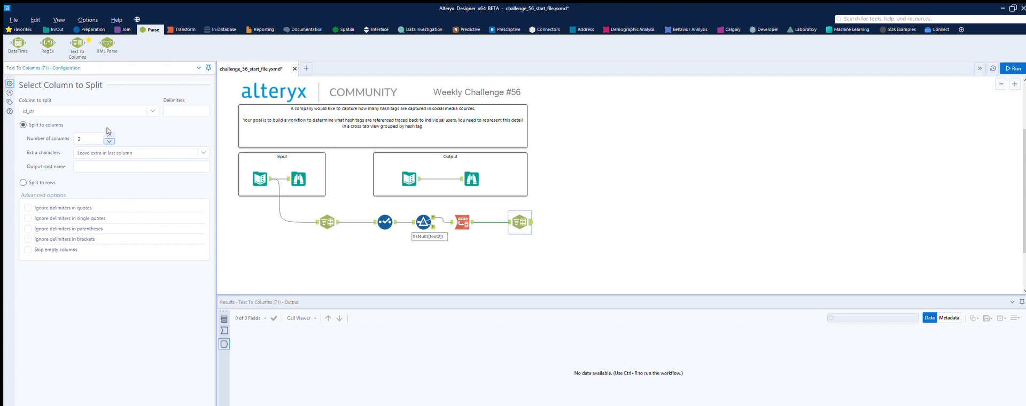
key(ctrl+r)
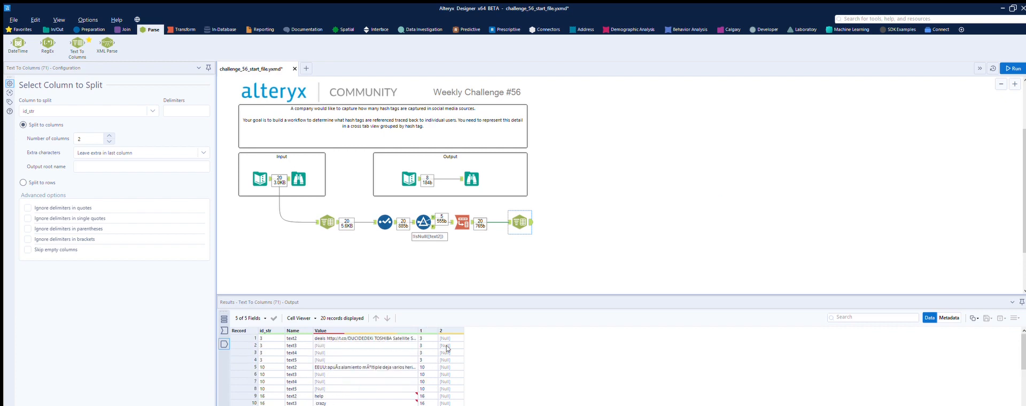
- Change the column to split to Value in the last Text To Columns tool and rerun the workflow
click(525, 223)
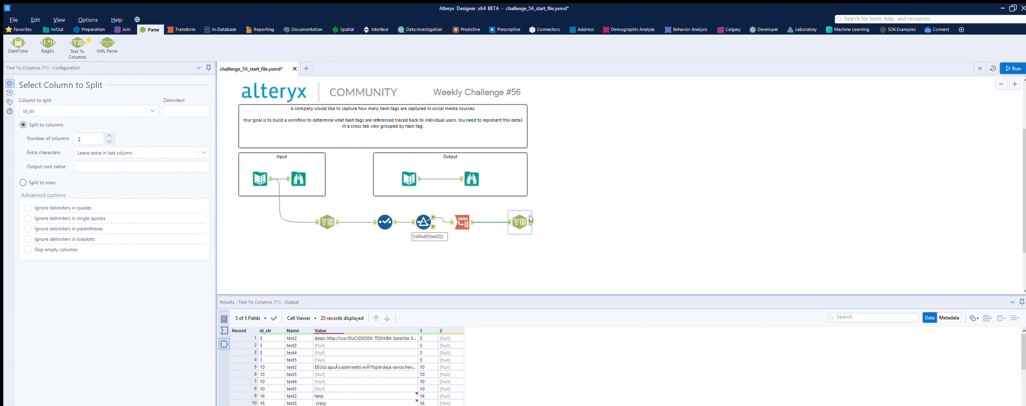
click(153, 111)
click(107, 132)
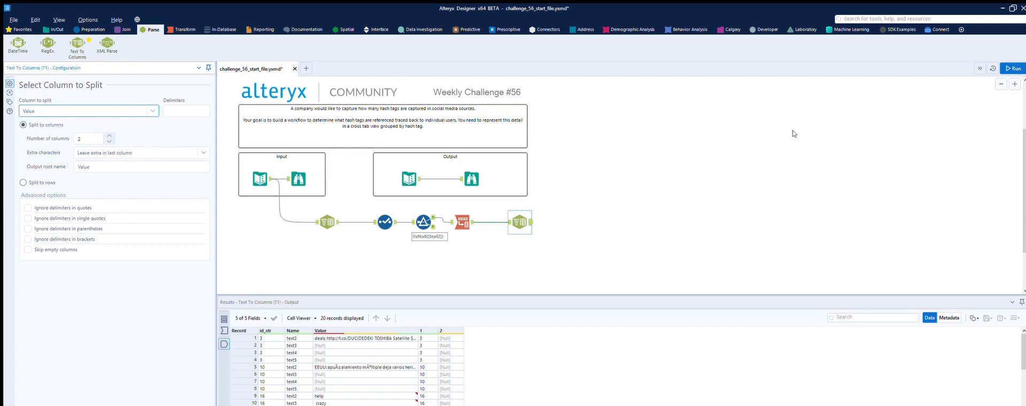
click(1013, 68)
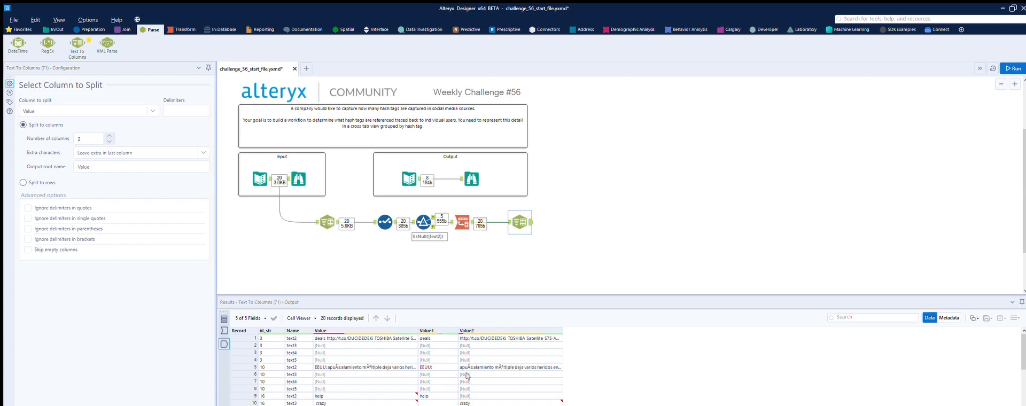
- Compare the split Value1 and Value2 results with the hashtags in the expected output table
scroll(467, 374, down, 1)
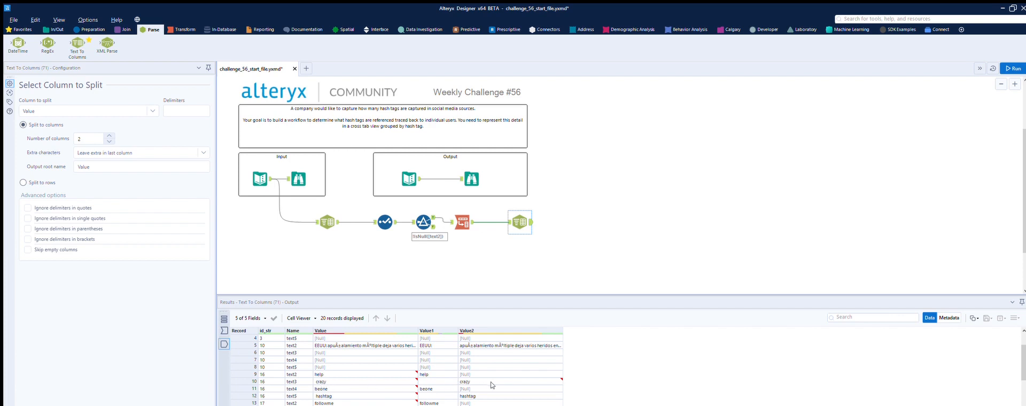
click(409, 178)
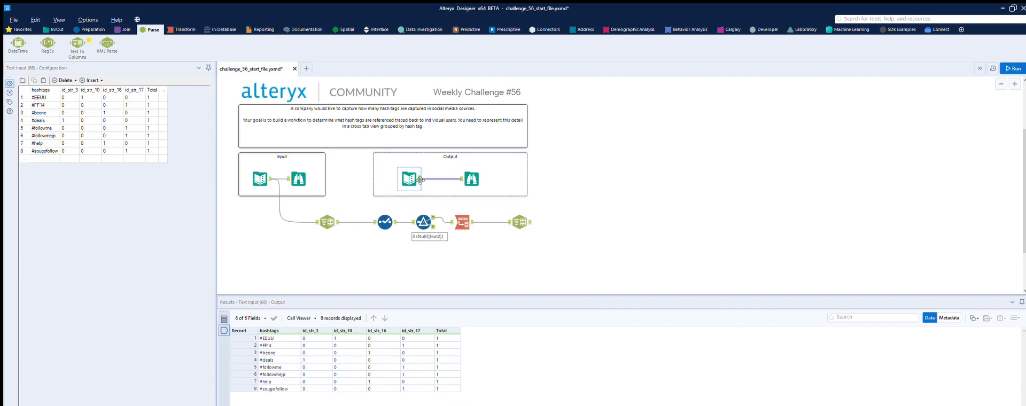
click(523, 218)
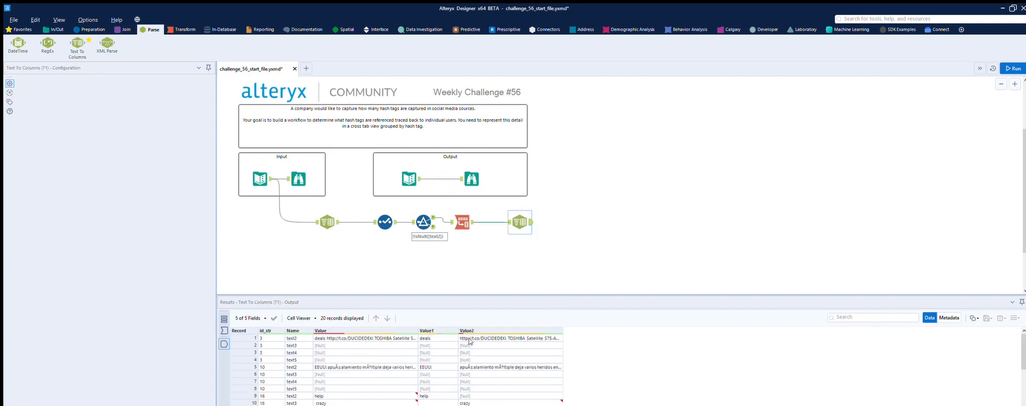
scroll(441, 368, down, 3)
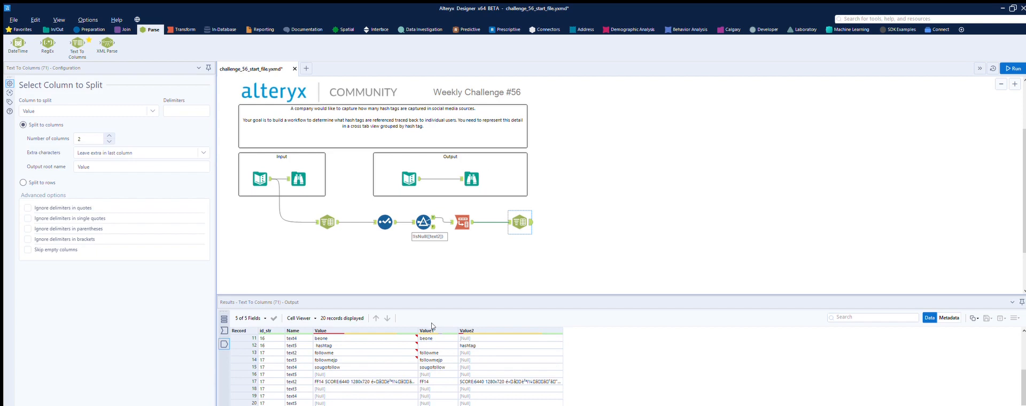
scroll(435, 347, up, 3)
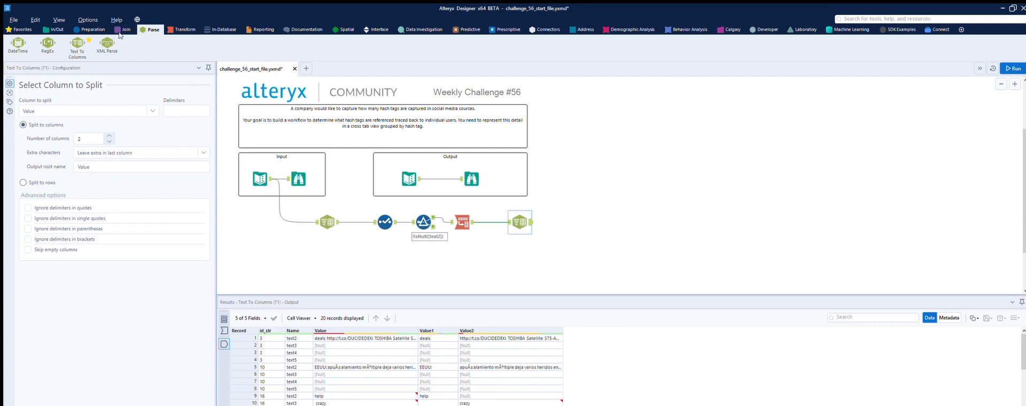
- Add a Filter tool after the last Text To Columns tool, keeping records where Value1 is not null, and run the workflow
click(92, 29)
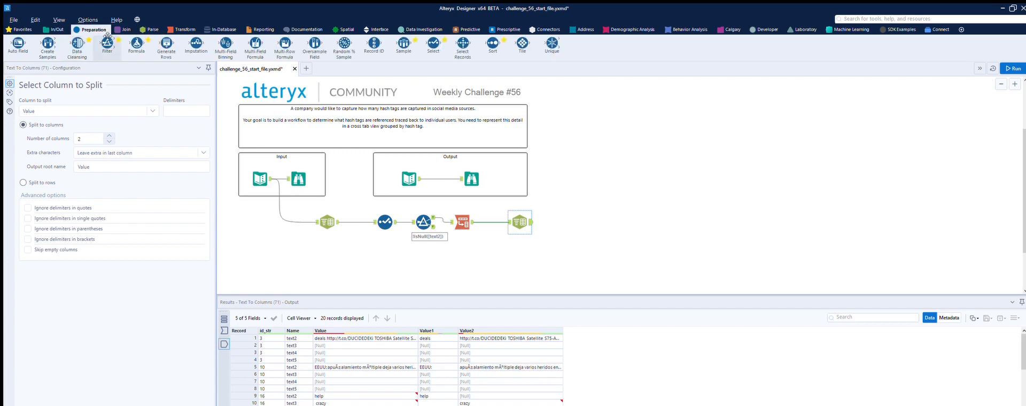
drag(107, 36, 568, 222)
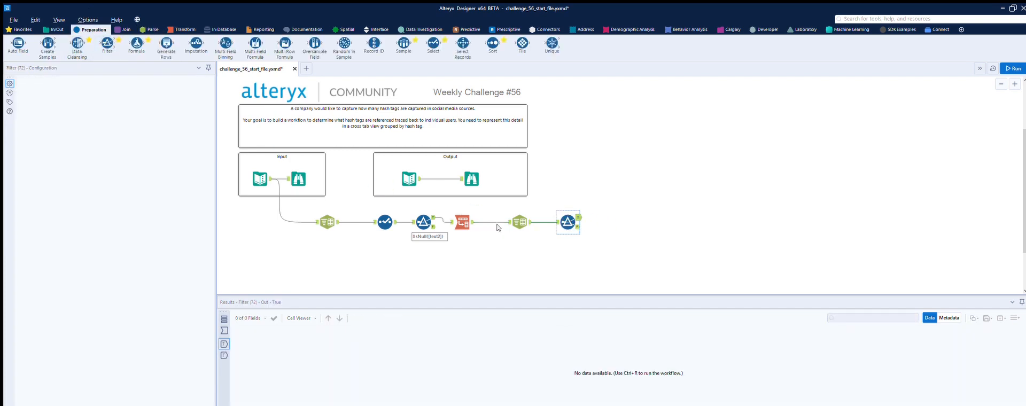
click(80, 113)
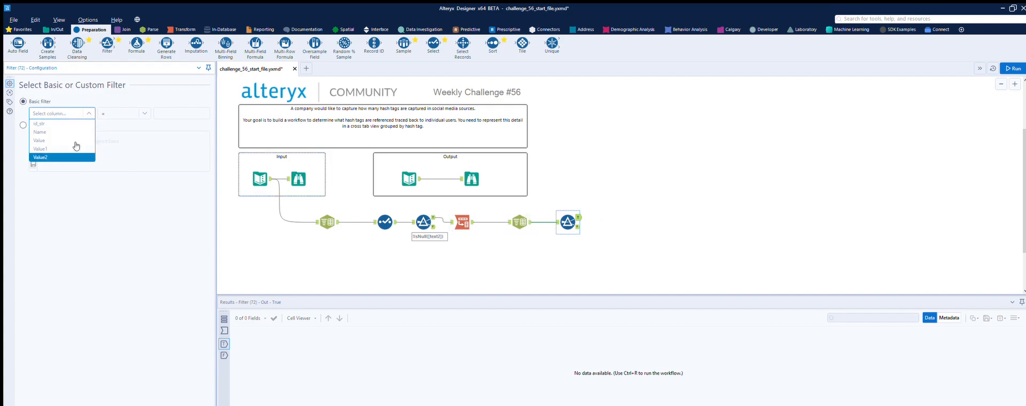
click(53, 149)
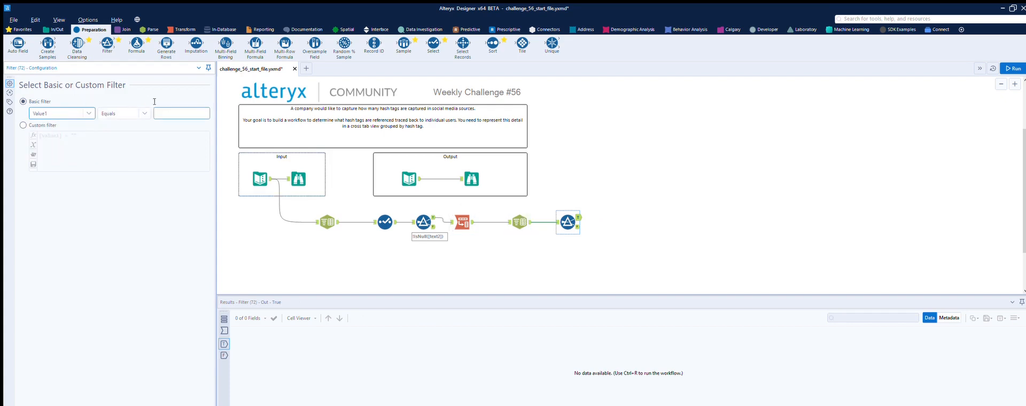
click(122, 114)
click(115, 182)
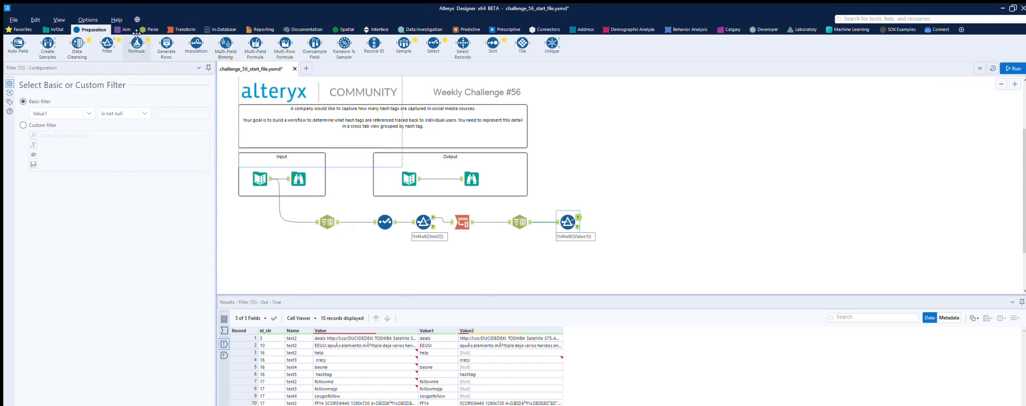
- Add a second Filter tool on the first filter's true output, keeping records where Value1 is not empty, and run the workflow
drag(108, 43, 611, 217)
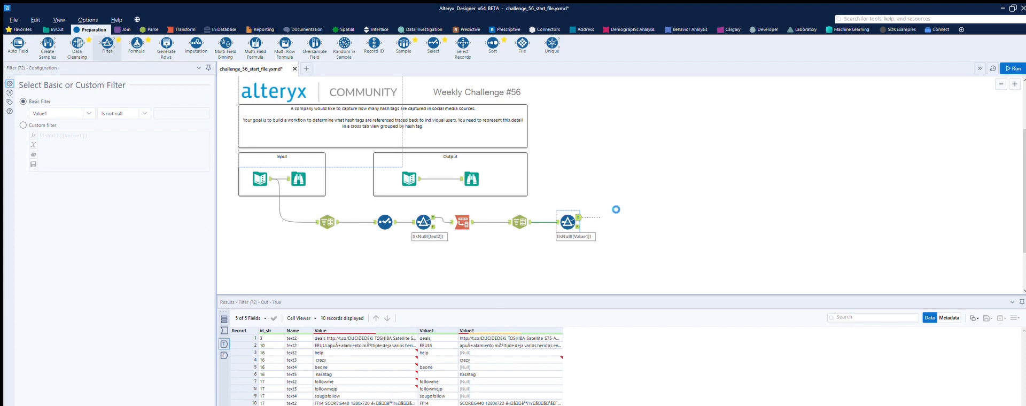
click(88, 113)
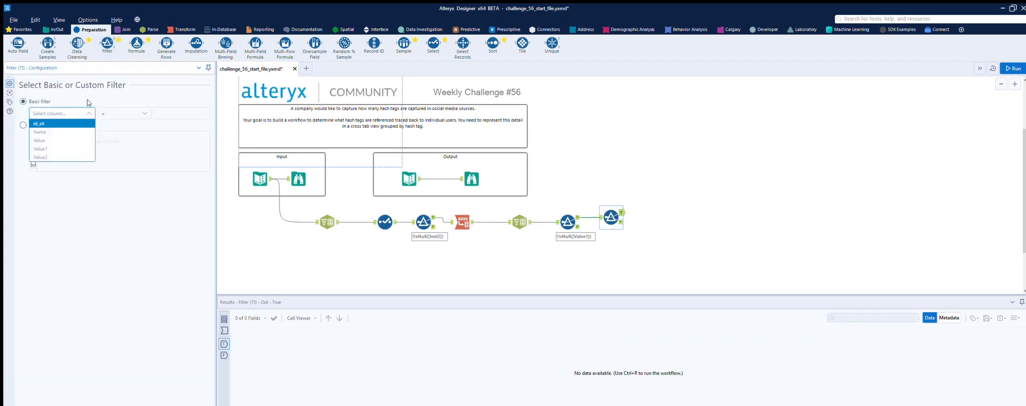
click(63, 148)
click(144, 113)
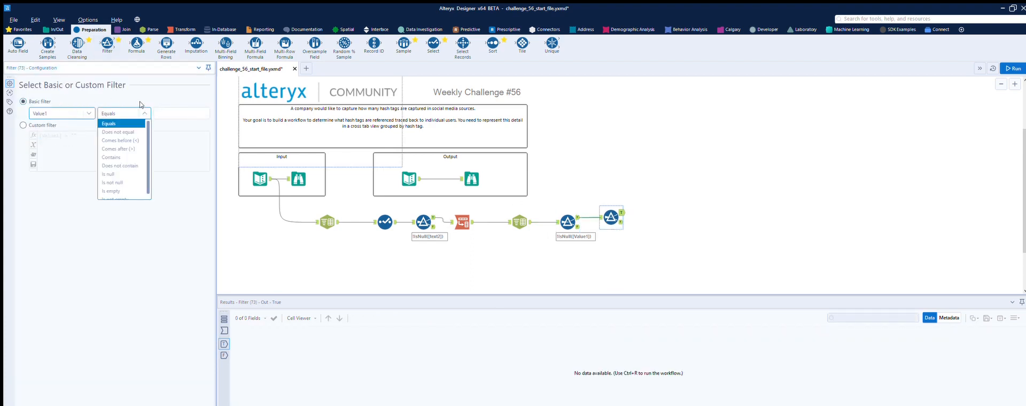
click(120, 194)
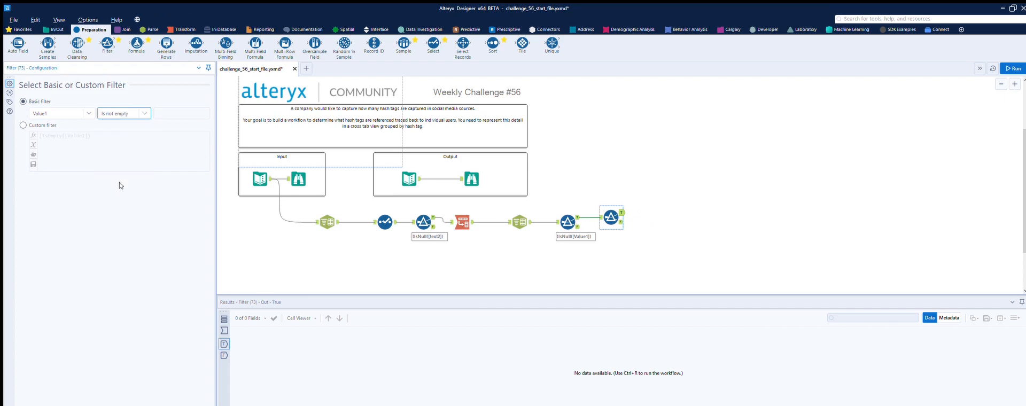
click(1013, 68)
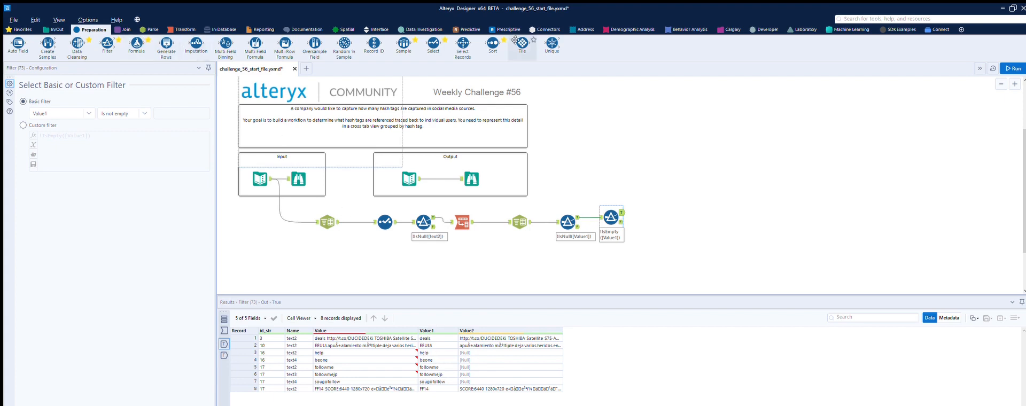
- Add a Select tool after the second filter, drop the Name, Value and Value2 fields, and run the workflow
drag(434, 43, 661, 213)
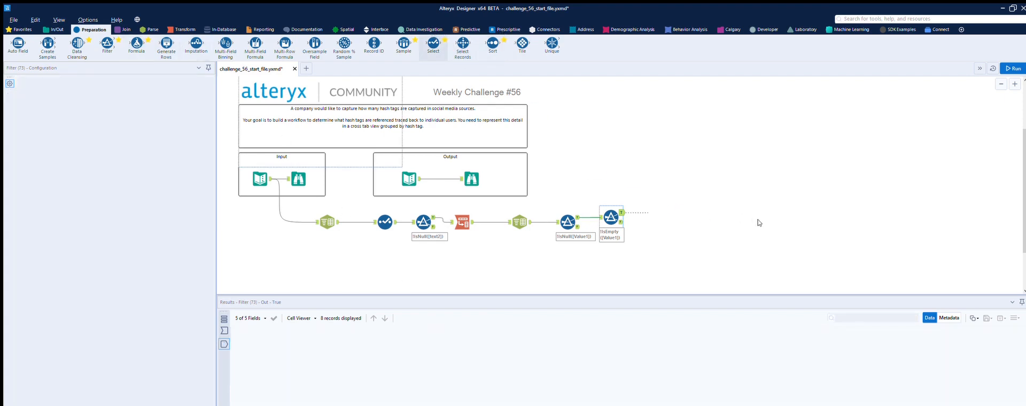
click(32, 111)
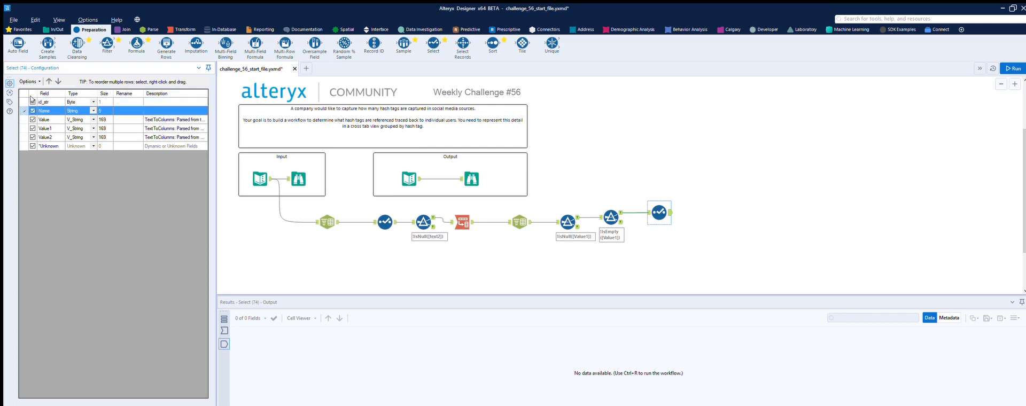
key(Down)
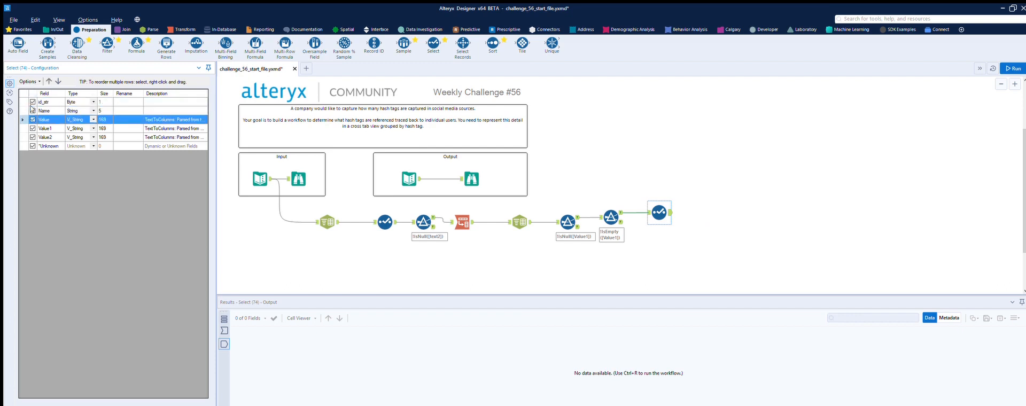
click(1013, 68)
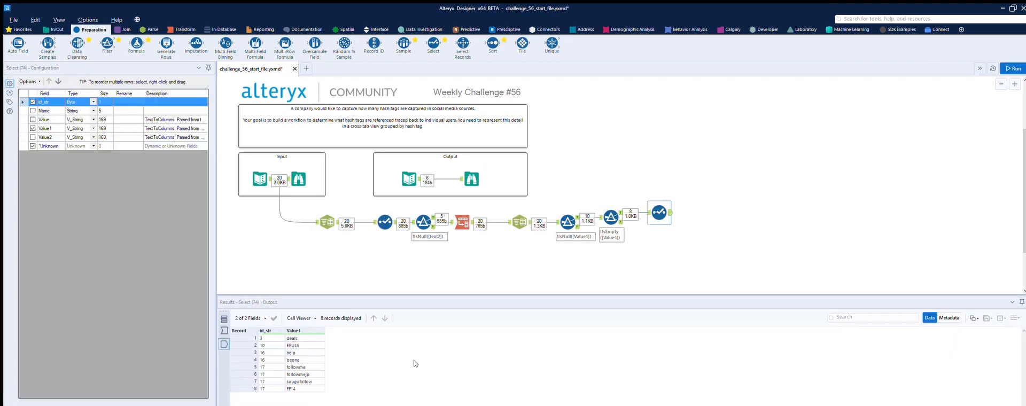
- Add a Cross Tab tool after the Select tool, grouped by Value1 with id_str headers, Value1 values and Concatenate aggregation, and run the workflow
click(181, 30)
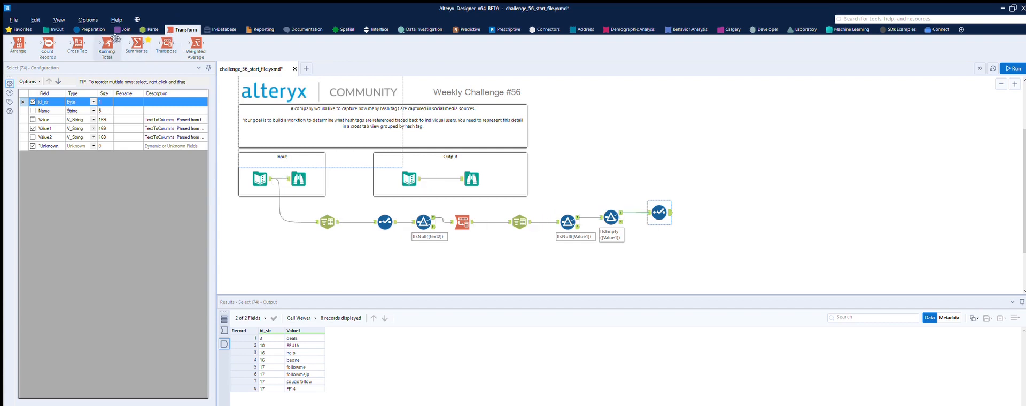
drag(78, 43, 710, 212)
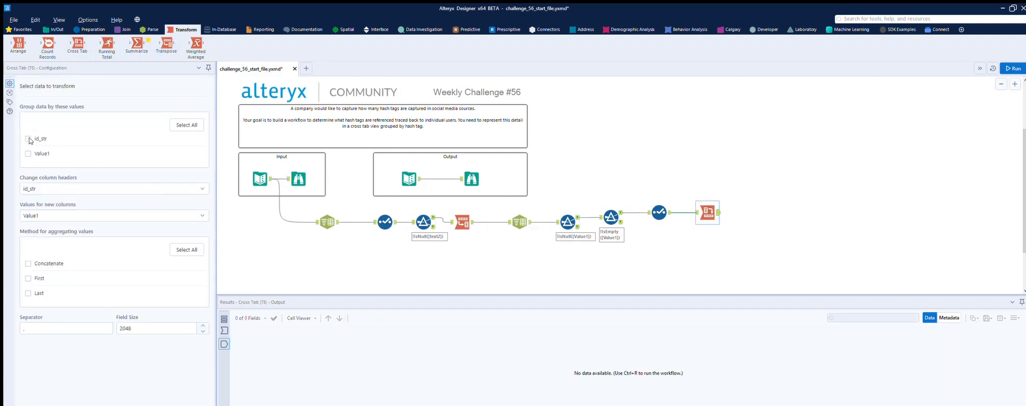
click(29, 154)
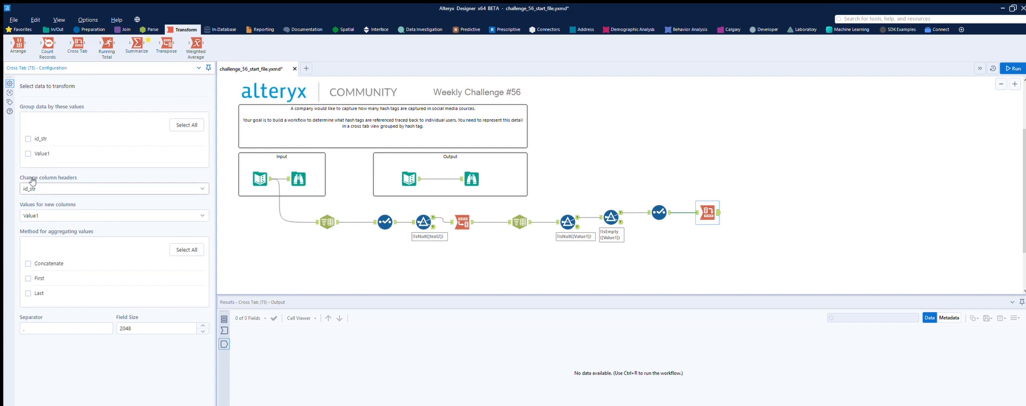
click(28, 154)
click(28, 263)
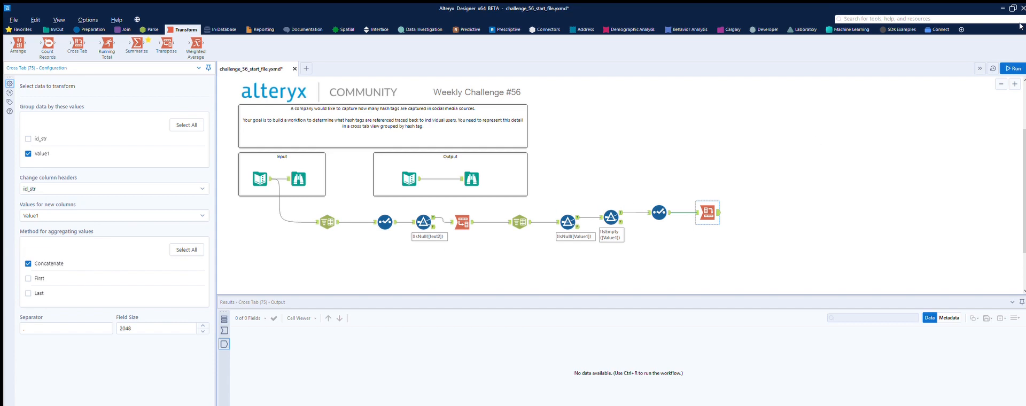
click(1013, 69)
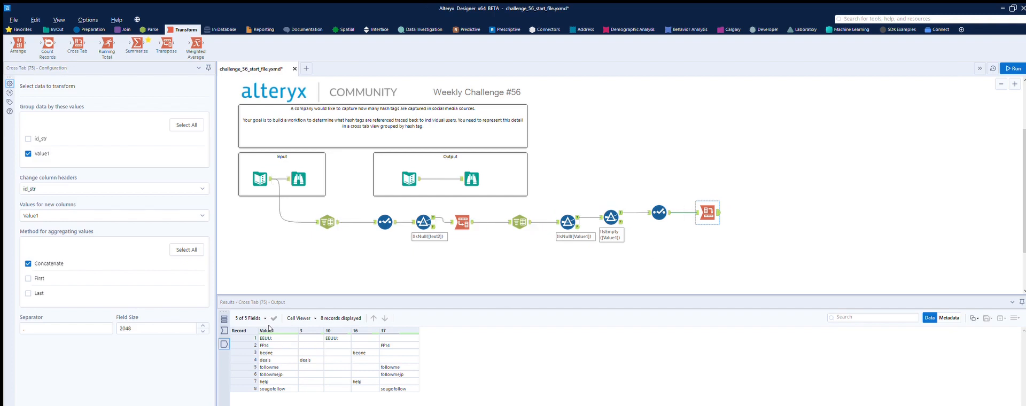
- Review the expected output table and move the Cross Tab tool away from the Select tool to make room between them
click(409, 178)
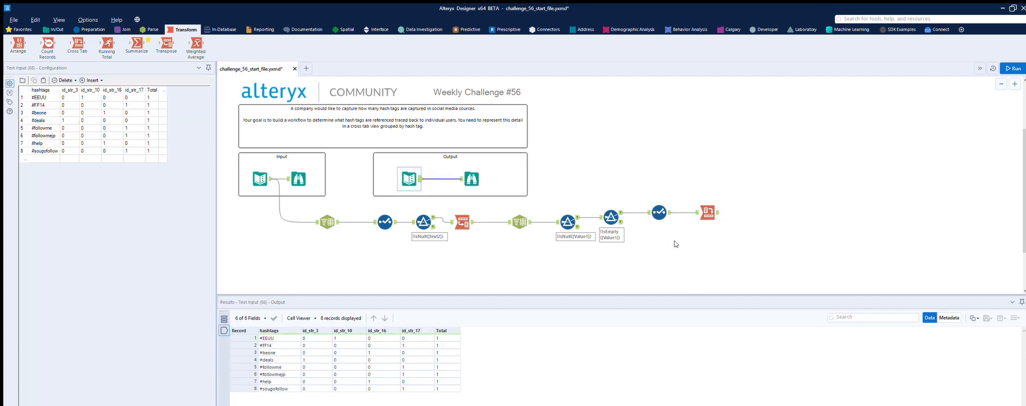
drag(707, 201, 754, 201)
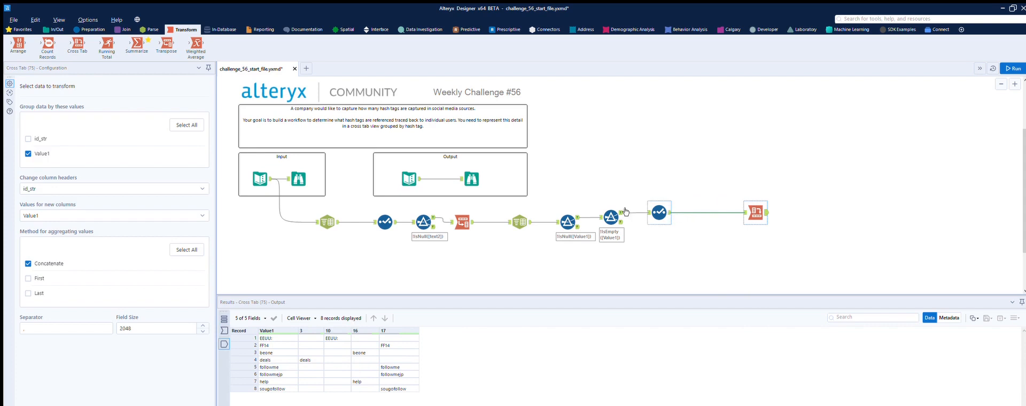
drag(401, 167, 307, 58)
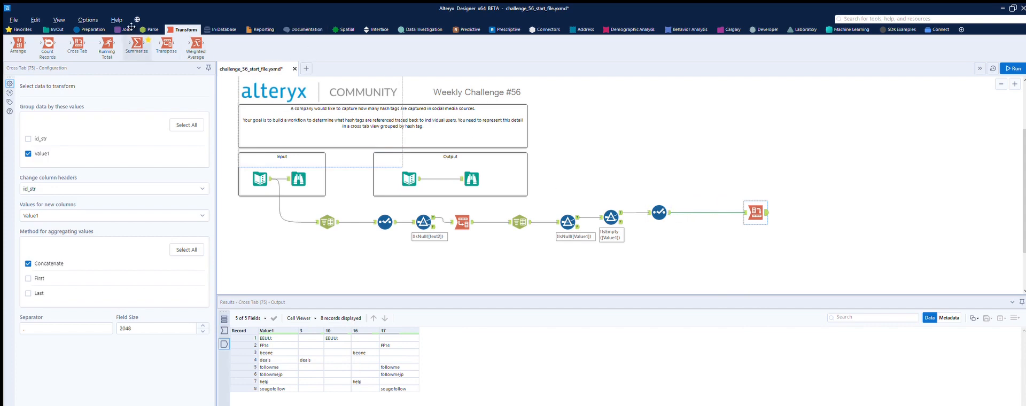
- Insert a Text To Columns tool before the Cross Tab, splitting Value1 on a colon into 2 columns, and run the workflow
click(91, 29)
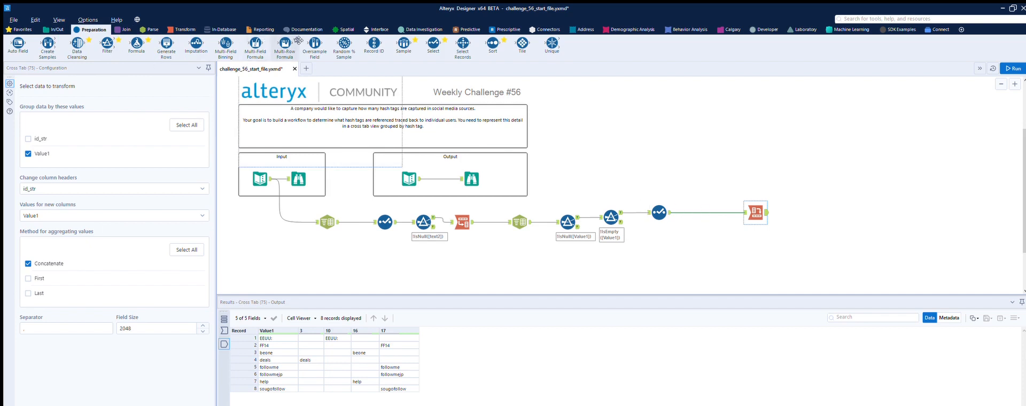
click(150, 29)
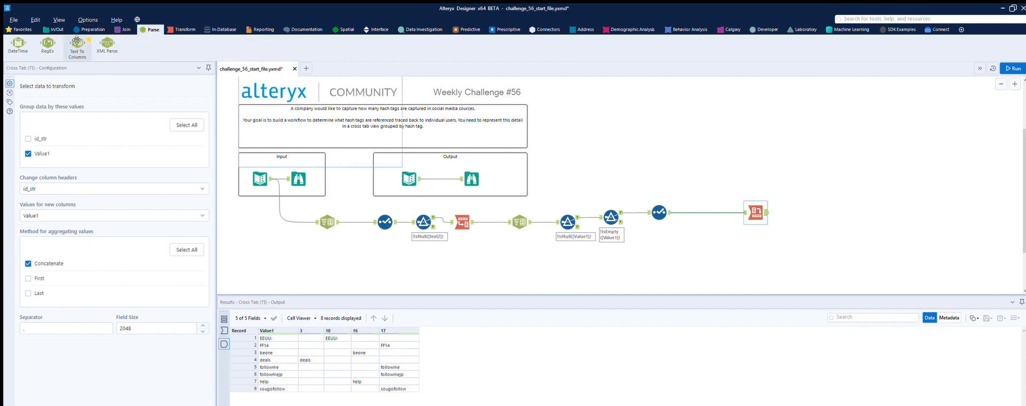
drag(77, 45, 697, 213)
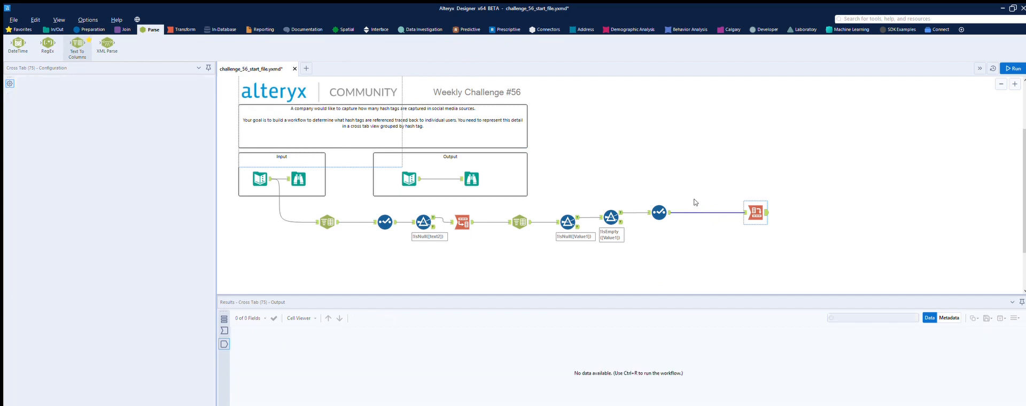
click(152, 109)
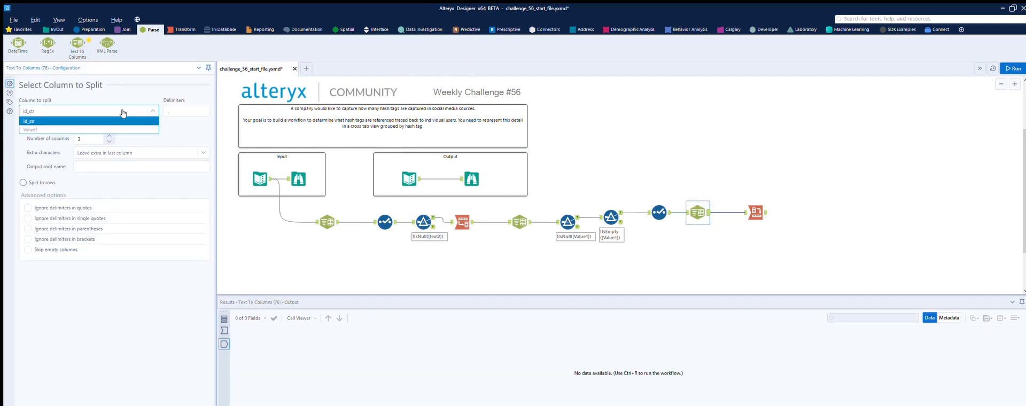
click(111, 129)
drag(178, 109, 159, 97)
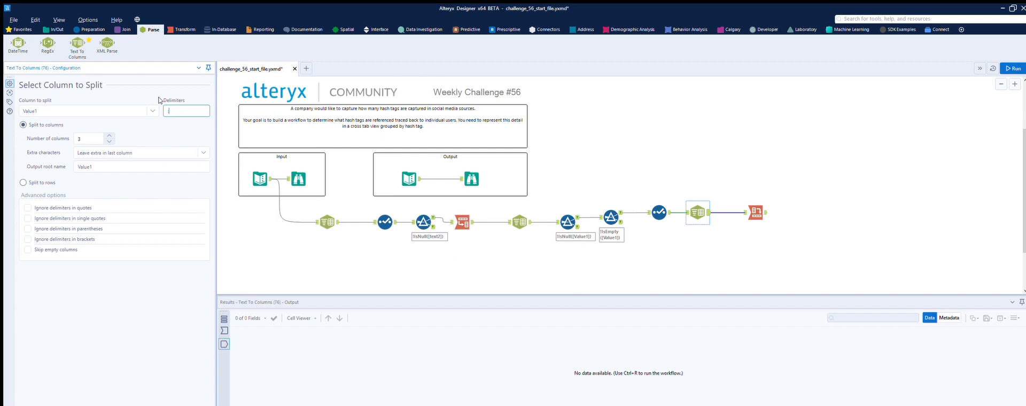
text(:)
click(109, 141)
click(1013, 69)
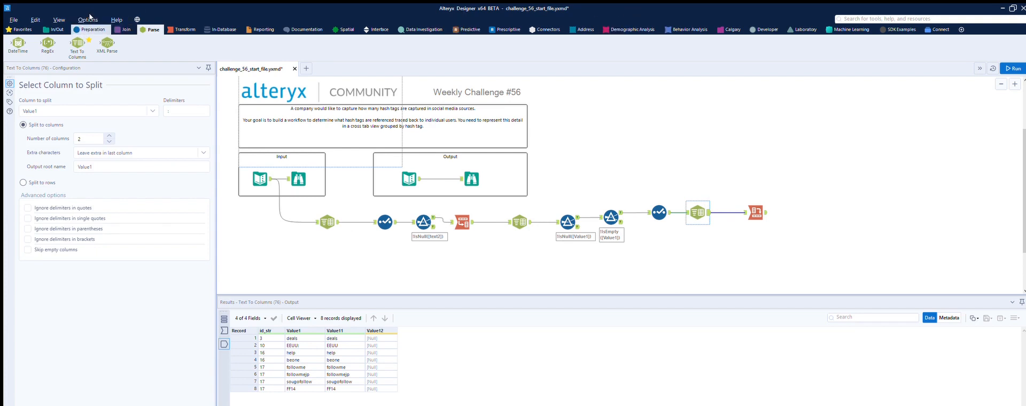
- Insert a Select tool between the new Text To Columns tool and the Cross Tab, drop Value1 and Value12, and run the workflow
click(90, 30)
drag(433, 44, 735, 216)
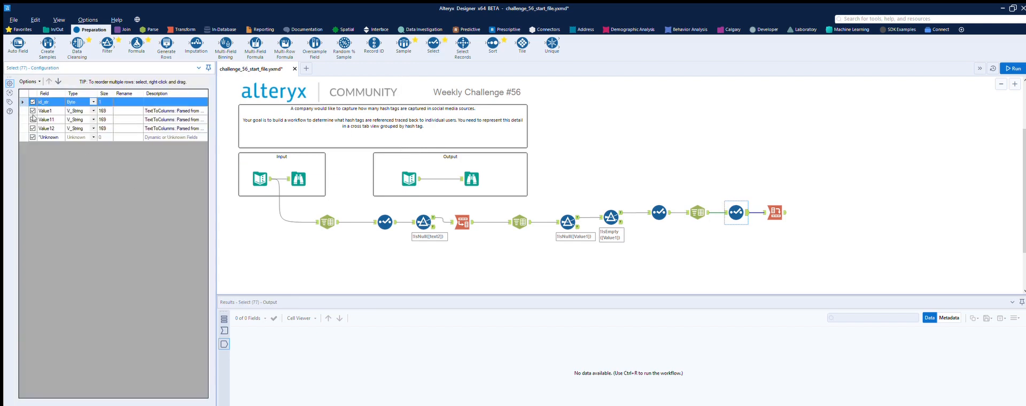
click(32, 128)
click(33, 111)
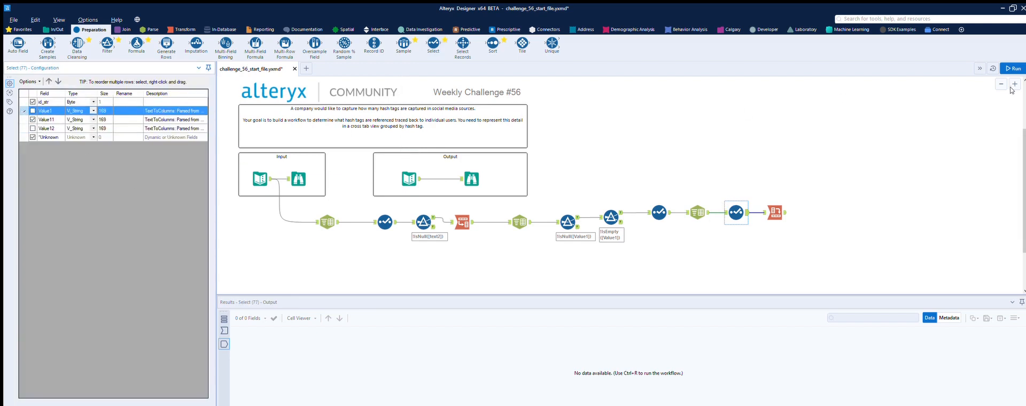
click(1014, 68)
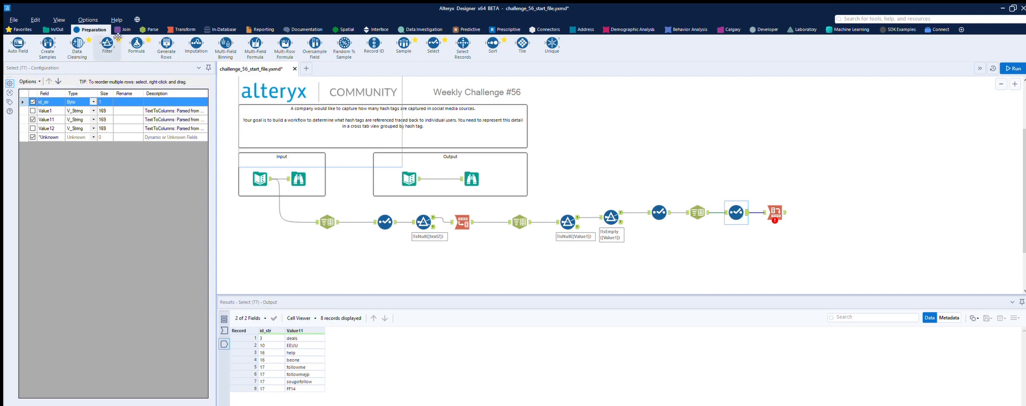
- Insert a Formula tool before the Cross Tab that sets Value11 to '#'+[Value11]
drag(137, 43, 774, 213)
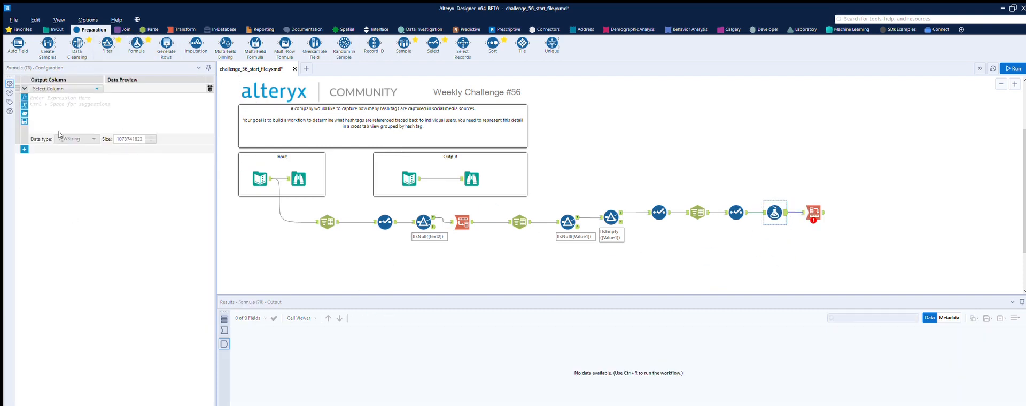
click(64, 88)
click(55, 105)
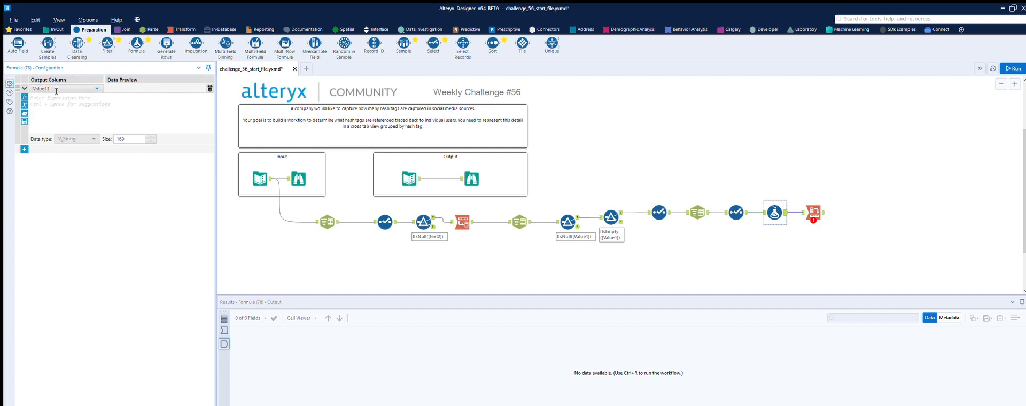
text('#'+[)
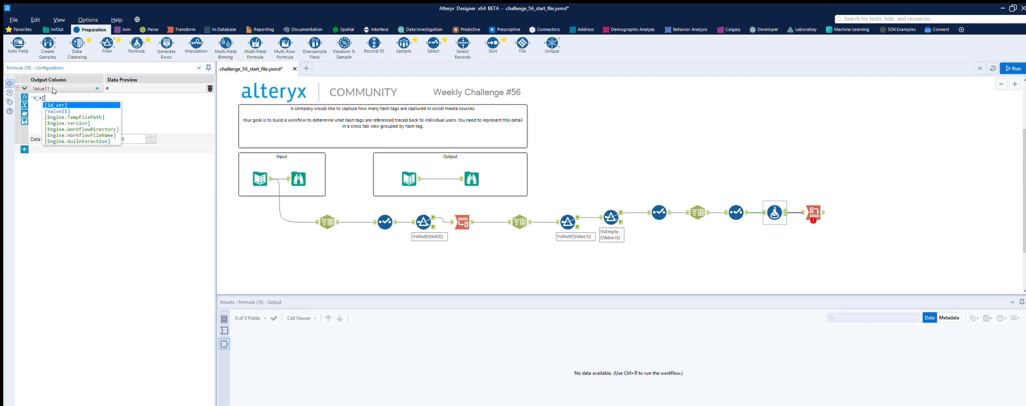
click(50, 111)
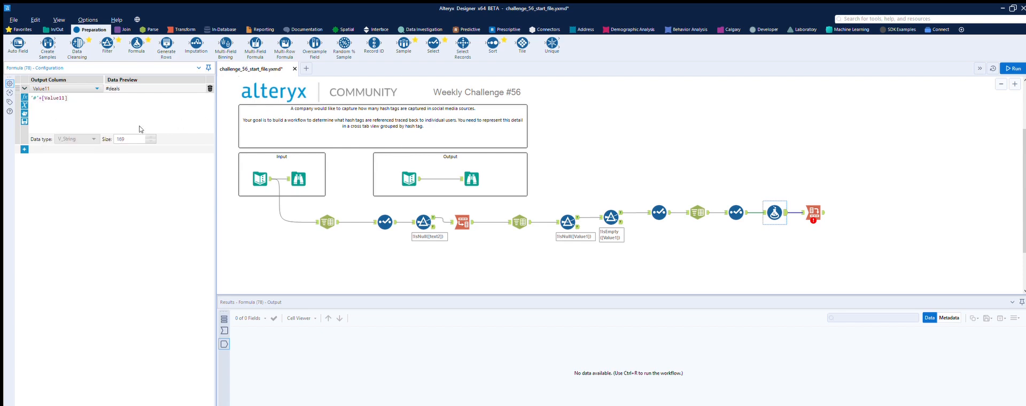
- Run the workflow, configure the Cross Tab to fill new columns from Value11 using the Concatenate method, and run it again
key(ctrl+r)
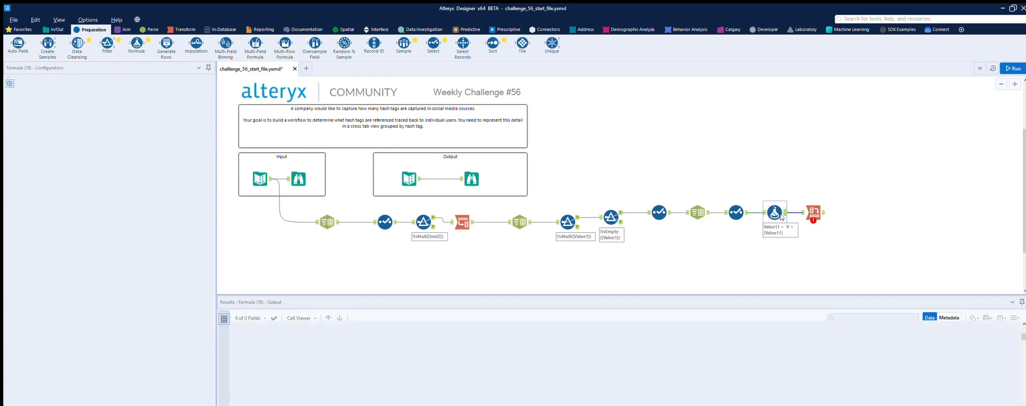
click(781, 202)
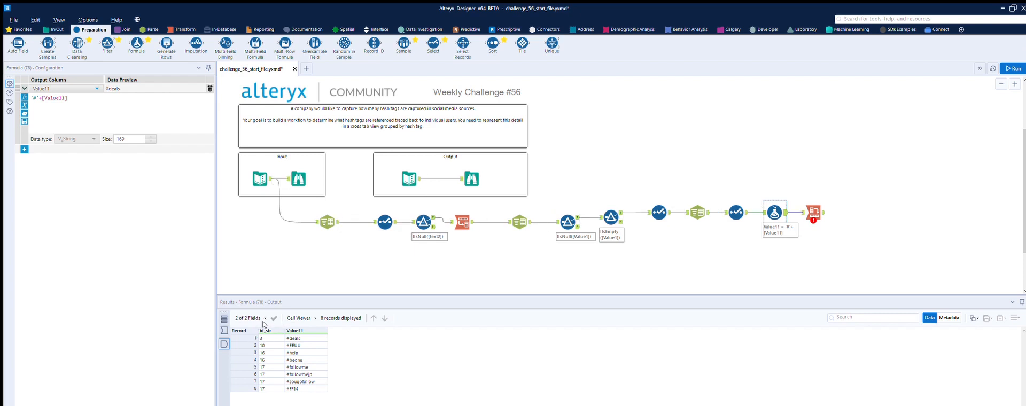
click(813, 212)
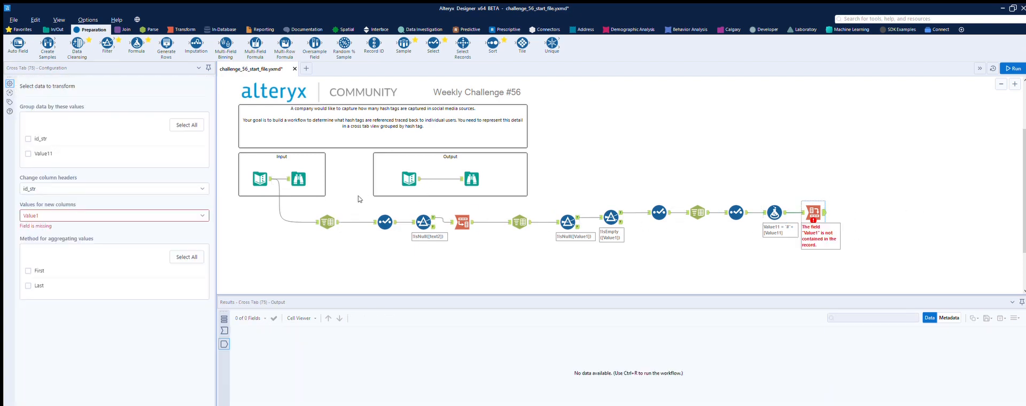
click(160, 214)
click(69, 229)
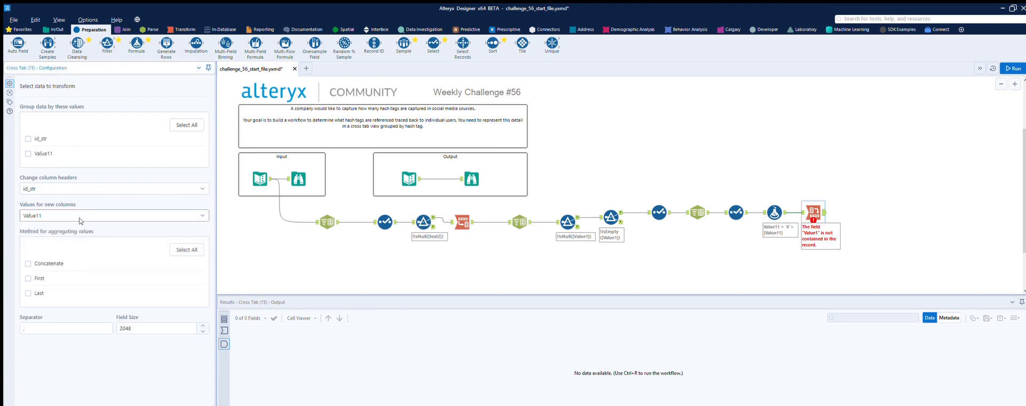
click(28, 263)
click(1013, 69)
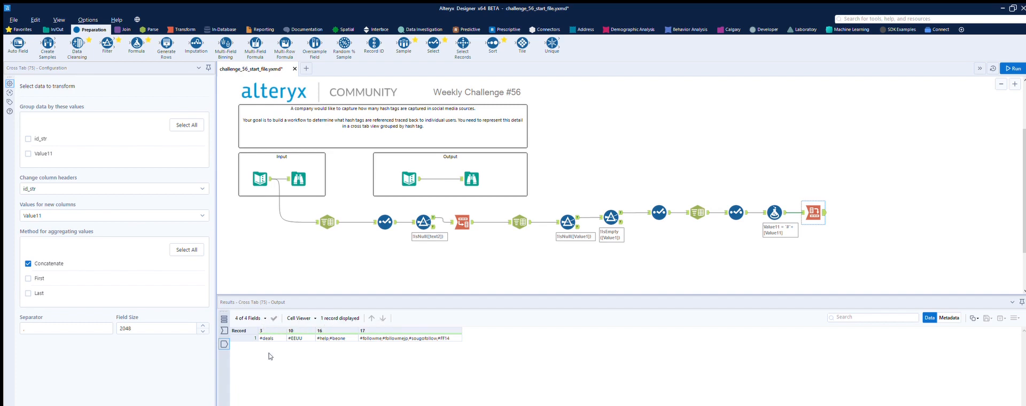
- Group the Cross Tab data by Value11, run the workflow, and compare its output with the expected output table
click(28, 153)
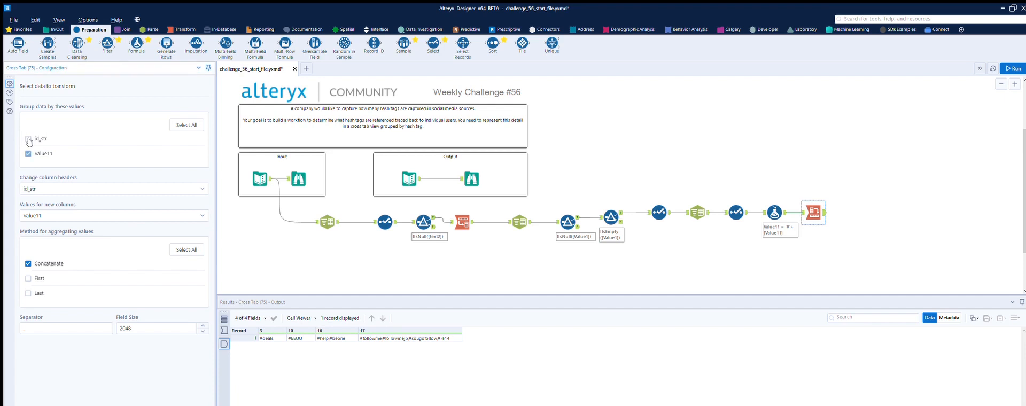
click(1013, 69)
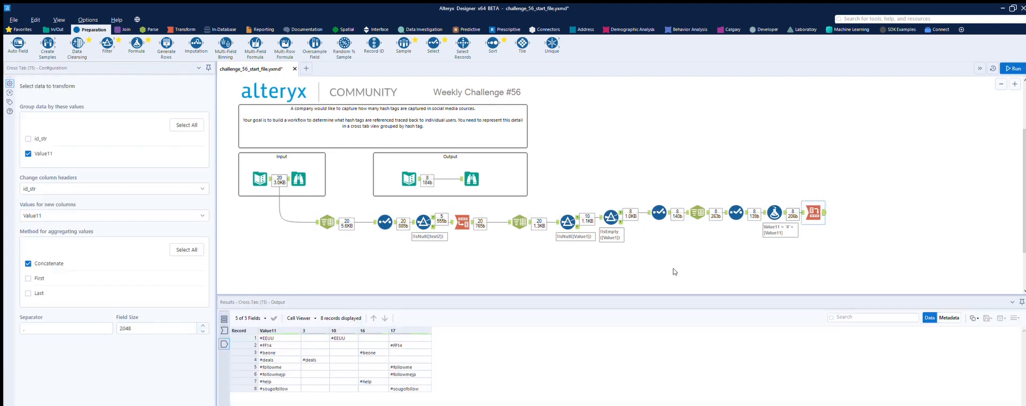
click(813, 213)
click(411, 174)
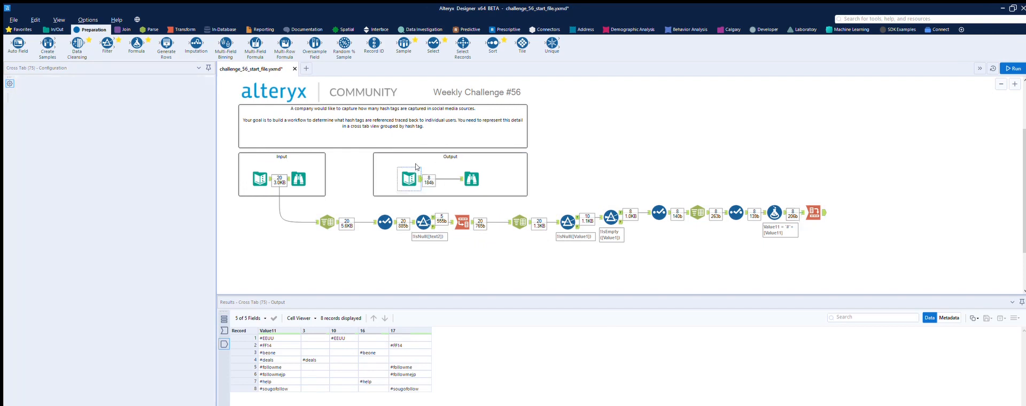
click(811, 208)
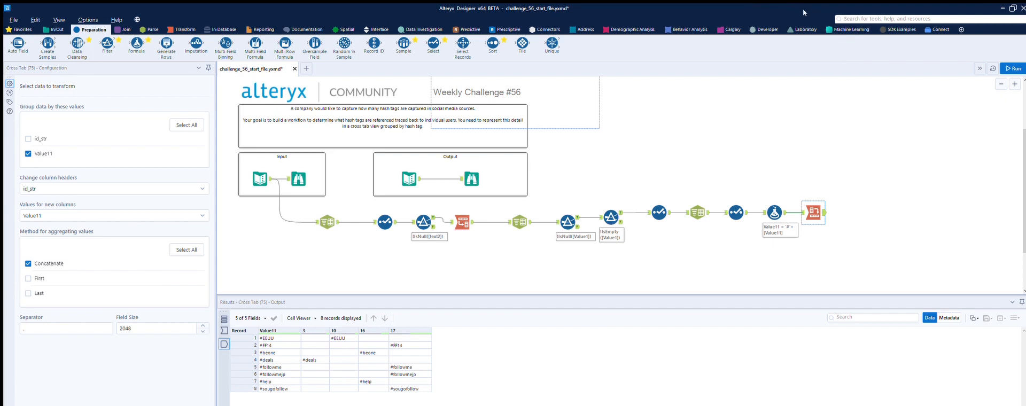
- Search for the Dynamic Rename tool and connect it after the Cross Tab
click(874, 18)
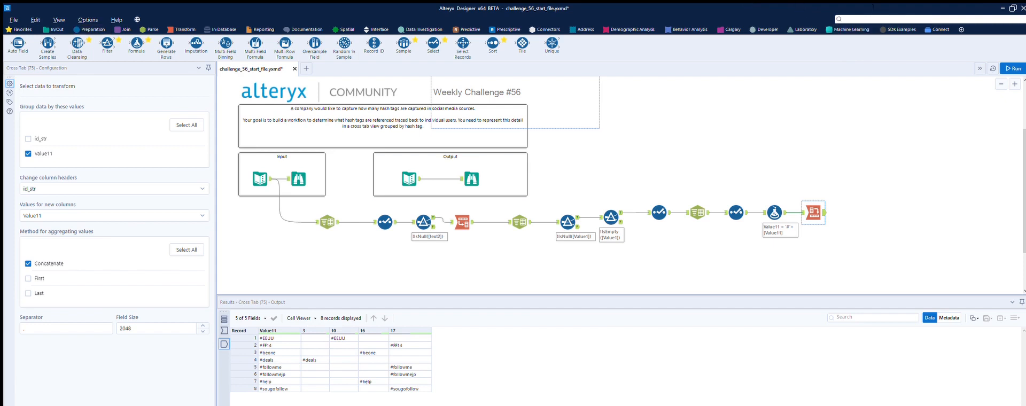
text(dyn)
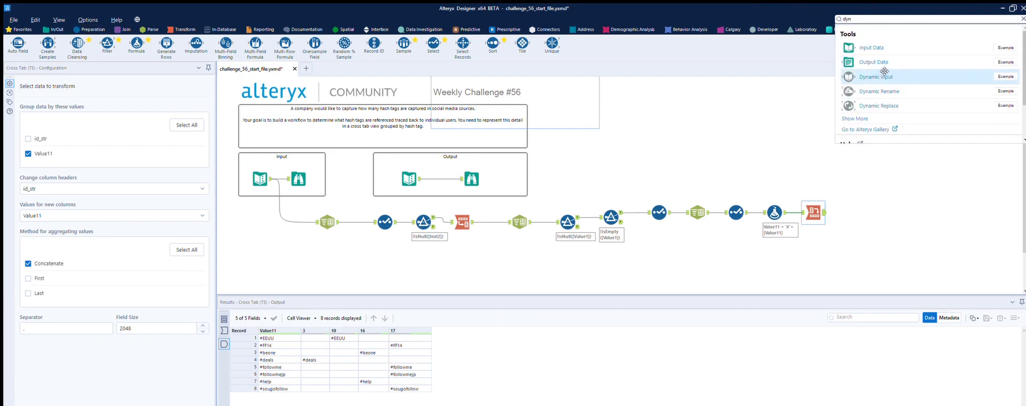
drag(891, 79, 862, 217)
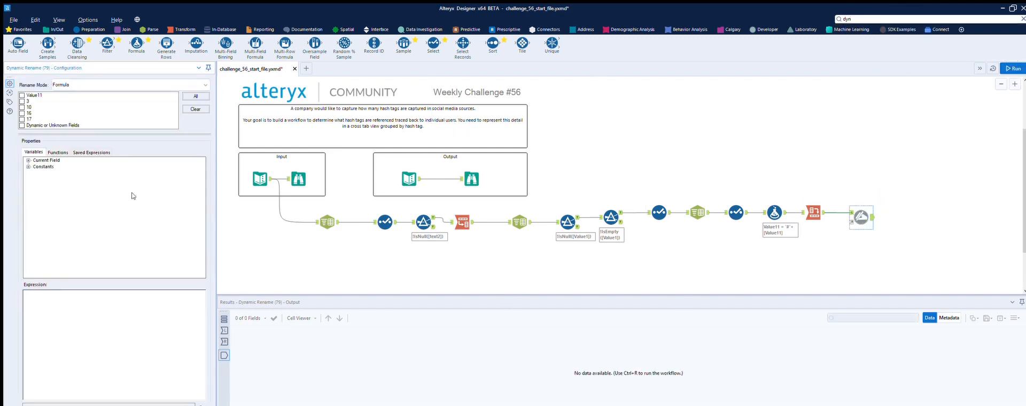
- Configure the Dynamic Rename tool to add the prefix ID_Str_ to fields 3, 10, 16 and 17
click(22, 101)
click(22, 107)
click(22, 114)
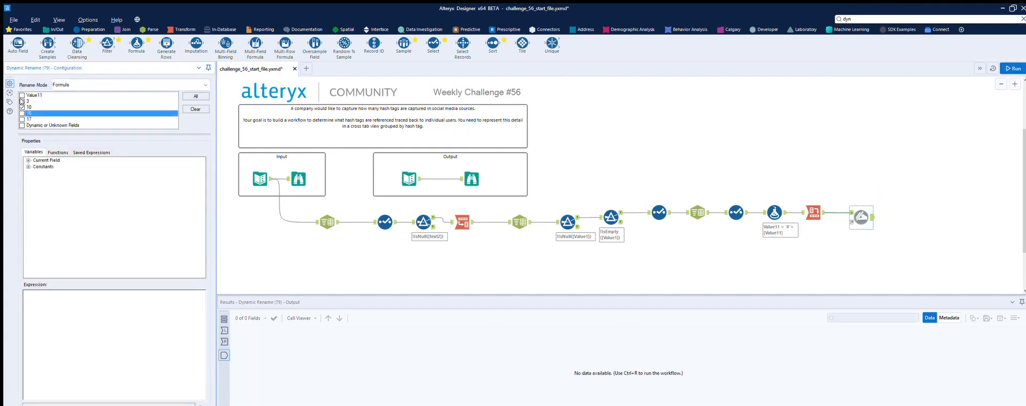
click(22, 120)
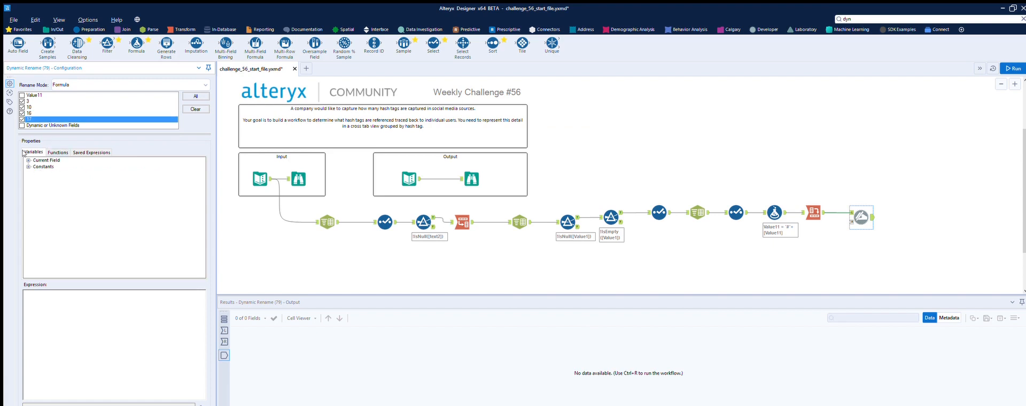
click(58, 153)
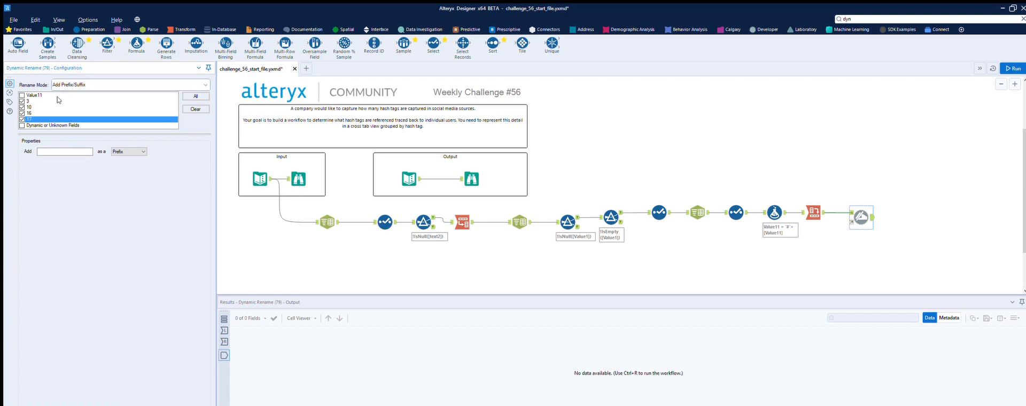
click(50, 150)
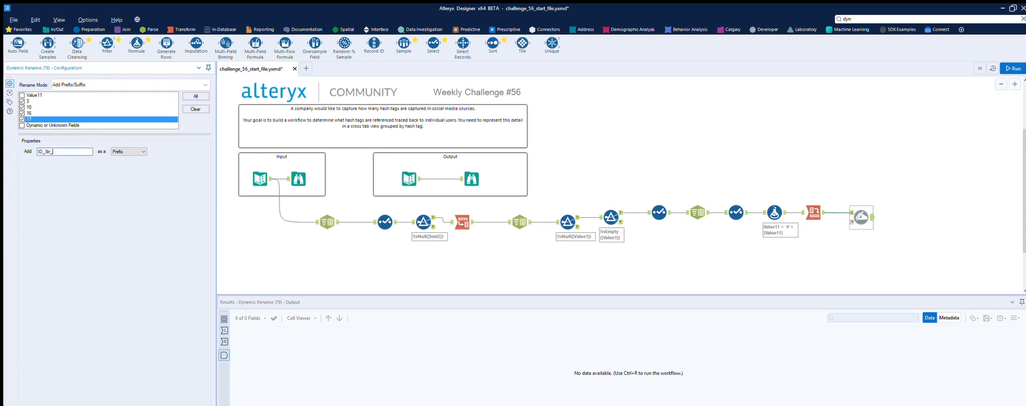
- Check the expected output's column names, re-edit the Dynamic Rename prefix as ID_Str_, and run the workflow
click(418, 169)
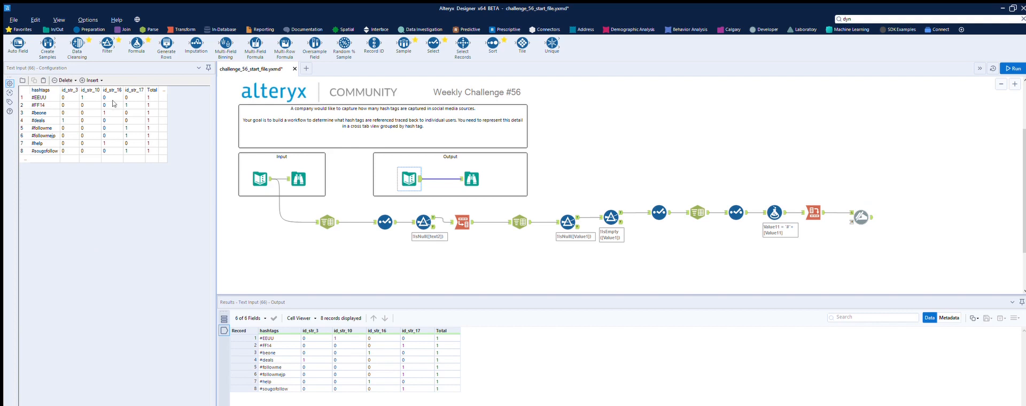
click(861, 217)
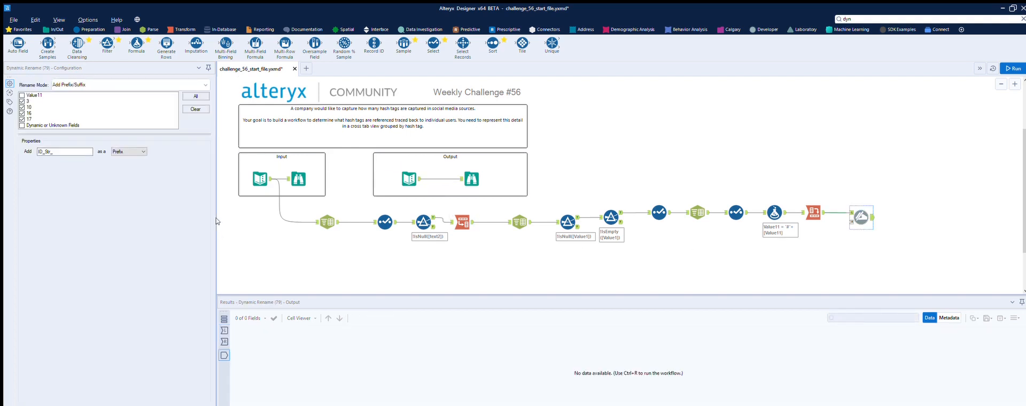
click(41, 151)
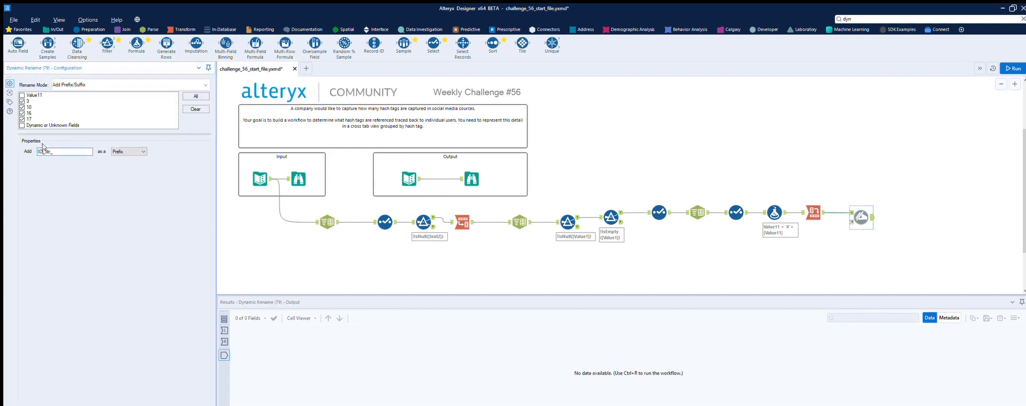
key(BackSpace)
key(BackSpace)
text(a)
click(1012, 67)
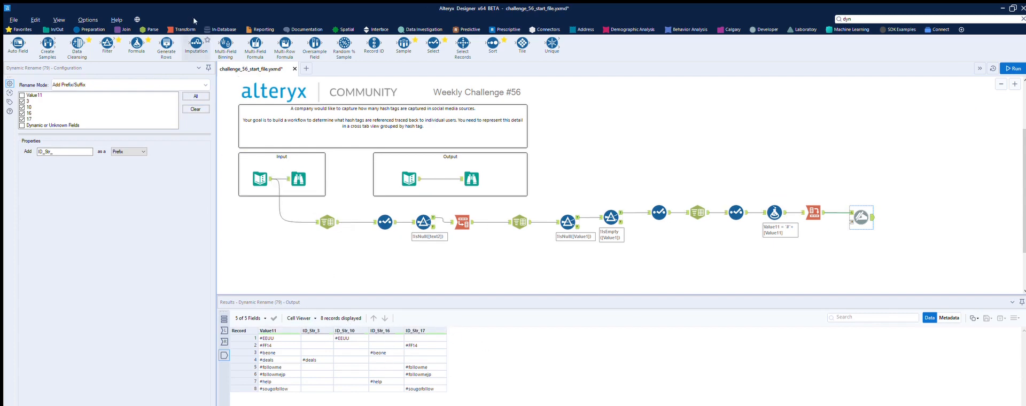
drag(137, 44, 921, 217)
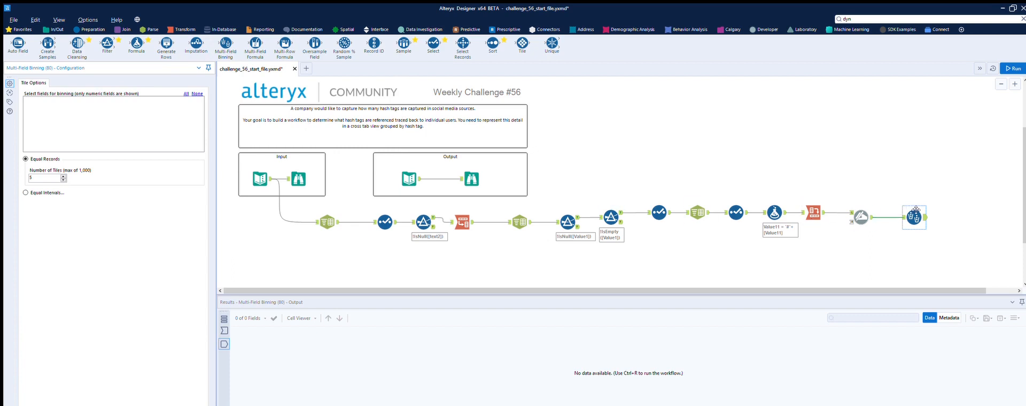
key(ctrl+r)
key(Delete)
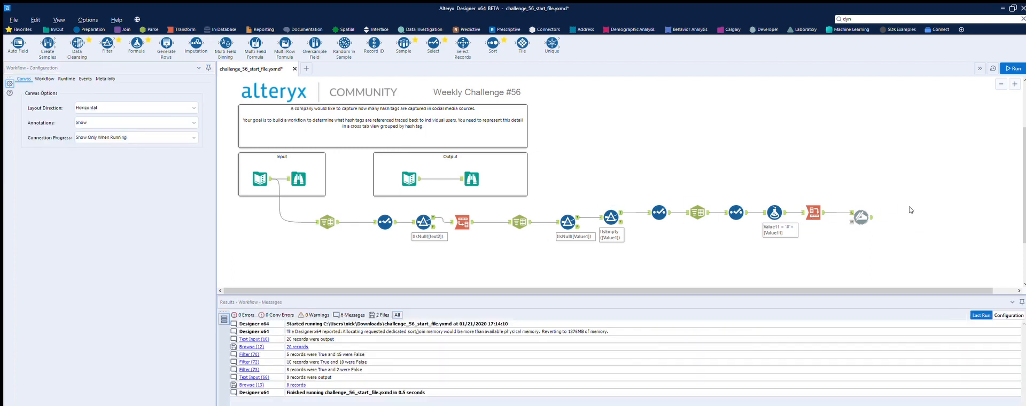
- Connect a Multi-Field Formula tool after the Dynamic Rename and set it to work on Text fields
drag(256, 40, 909, 217)
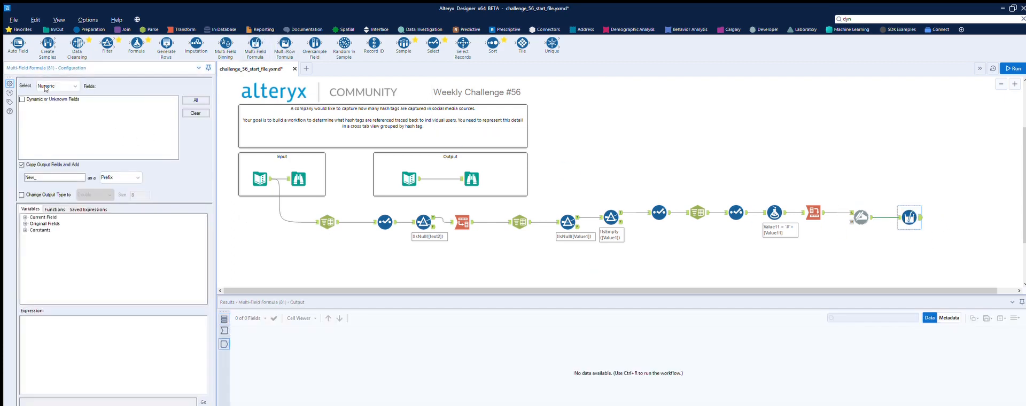
click(25, 218)
click(25, 243)
click(75, 85)
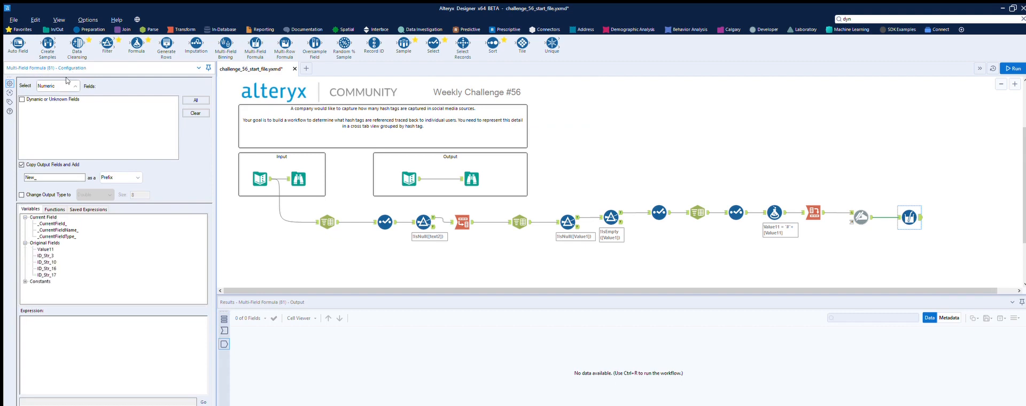
click(61, 89)
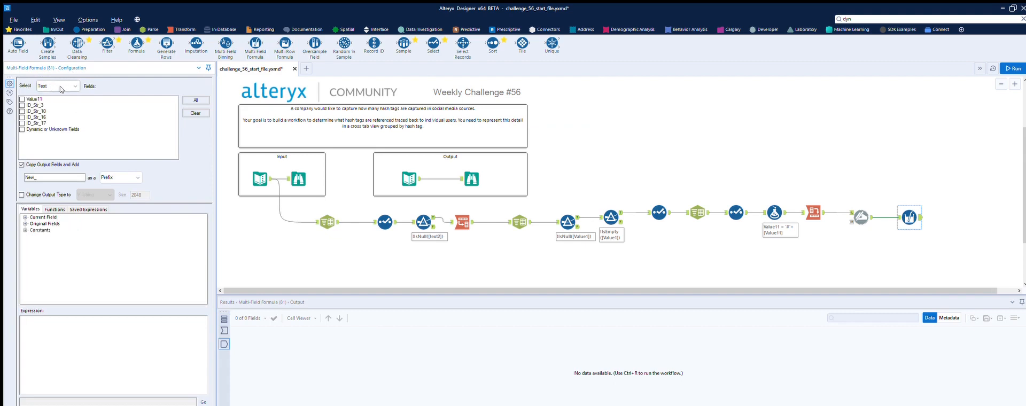
- Select ID_Str_3, ID_Str_10, ID_Str_16 and ID_Str_17 in the Multi-Field Formula and turn off copying the output fields
click(21, 106)
click(22, 111)
click(22, 117)
click(22, 123)
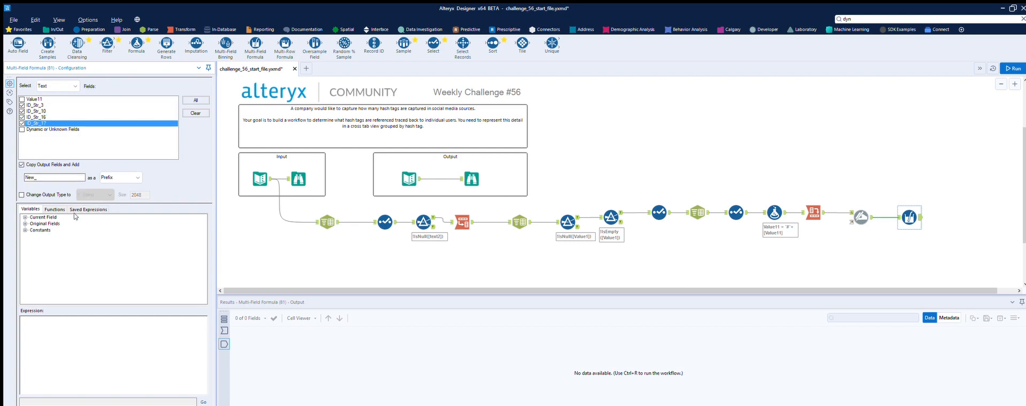
click(22, 165)
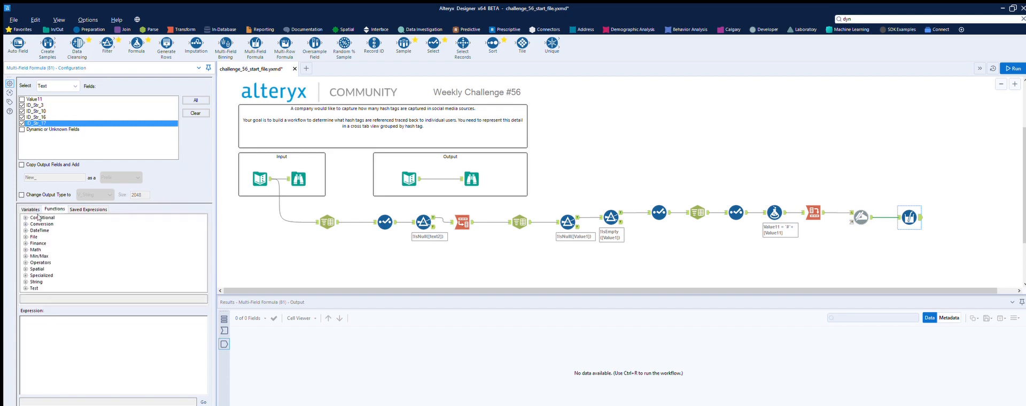
- Insert the IF c THEN t ELSE f ENDIF function into the Multi-Field Formula expression and clear its condition placeholder
click(55, 209)
double_click(61, 224)
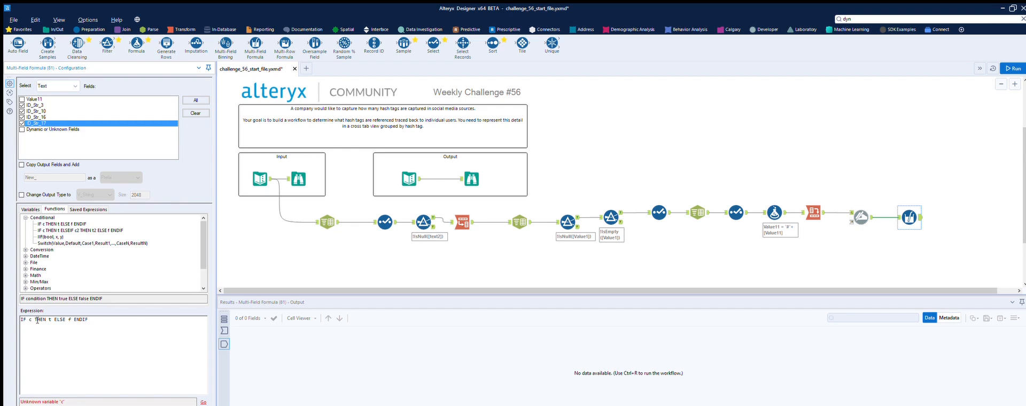
key(BackSpace)
text([)
key(BackSpace)
- Set the IF condition to [_CurrentField_]=[Value11] using the current field and original field variables
click(30, 209)
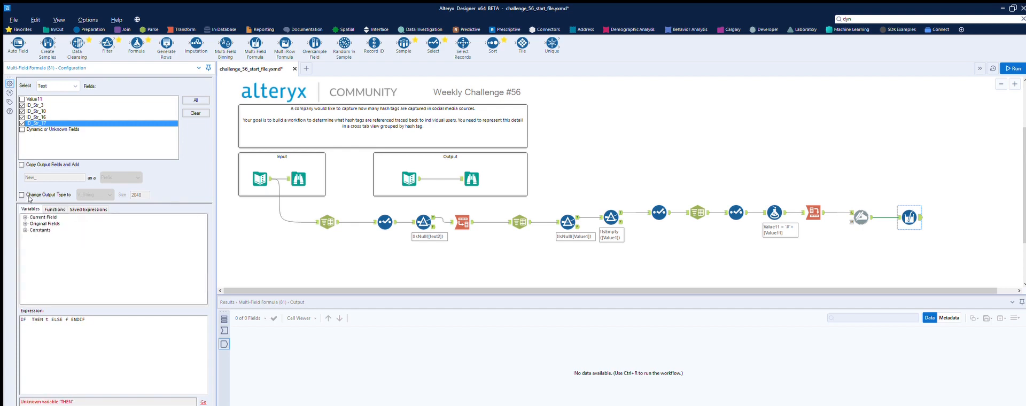
click(24, 217)
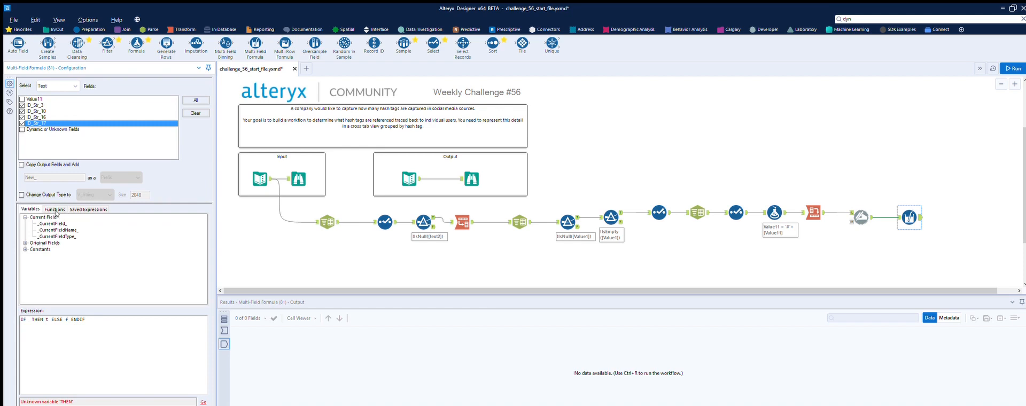
double_click(52, 223)
text(=)
click(25, 243)
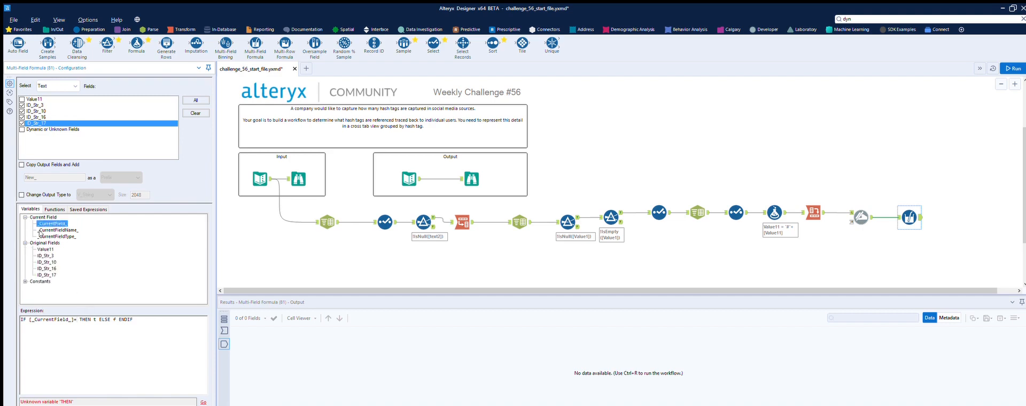
double_click(45, 249)
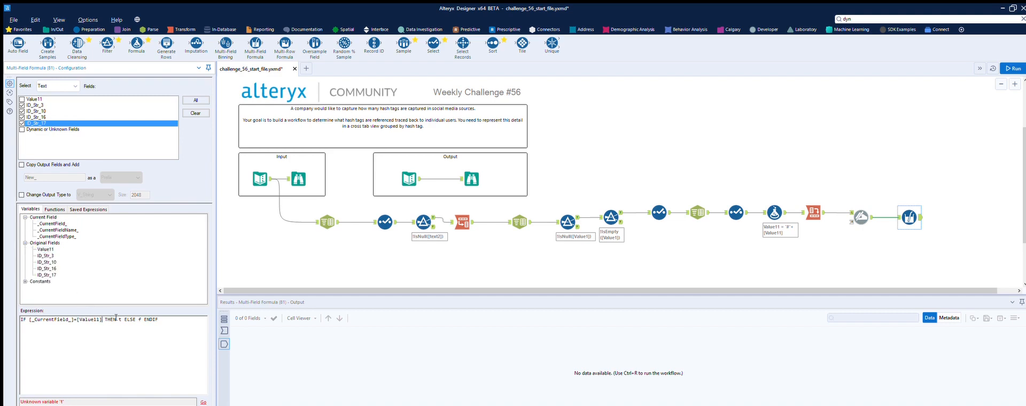
- Complete the IF expression so it returns 1 when true and 0 otherwise, and run the workflow
key(BackSpace)
text(1)
key(BackSpace)
text(0)
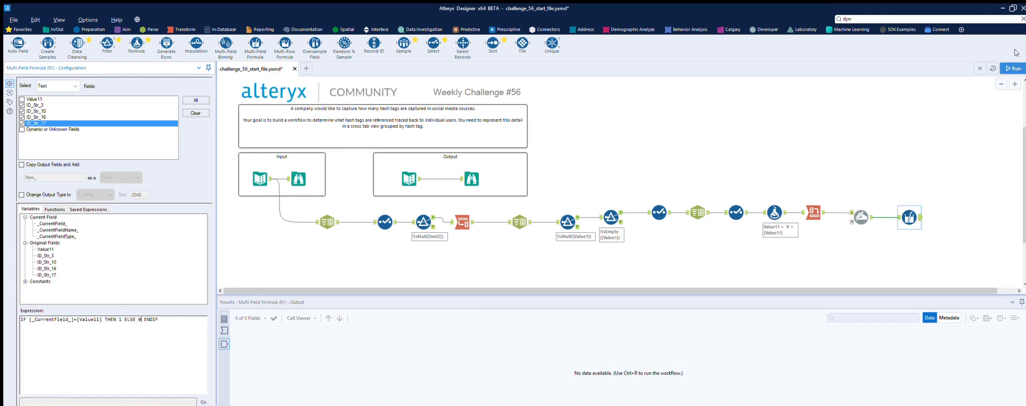
click(1012, 68)
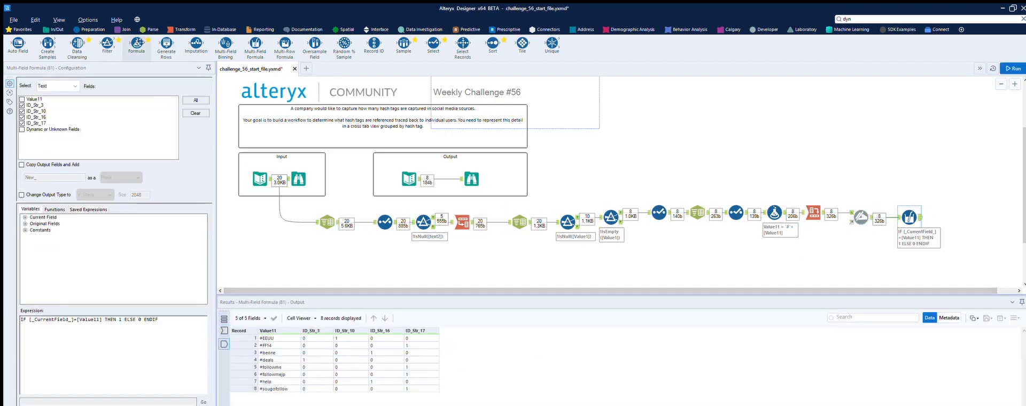
- Add a Formula tool after the Multi-Field Formula and create a new output column named Total
drag(136, 43, 953, 217)
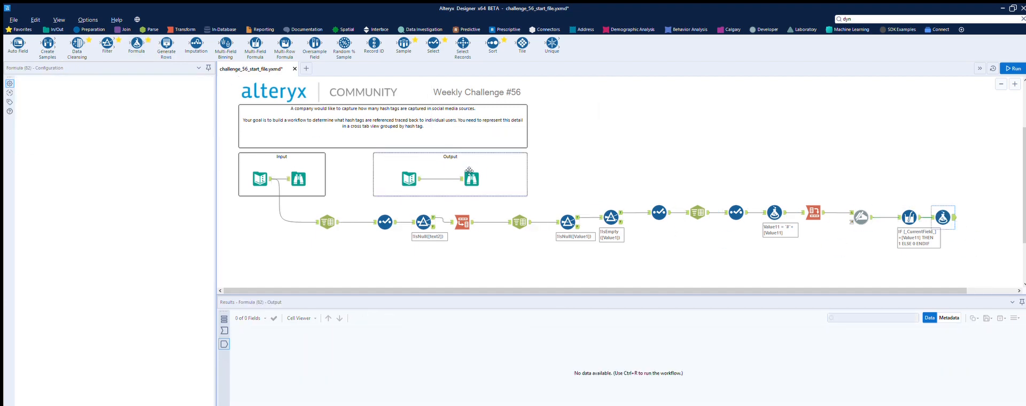
click(472, 175)
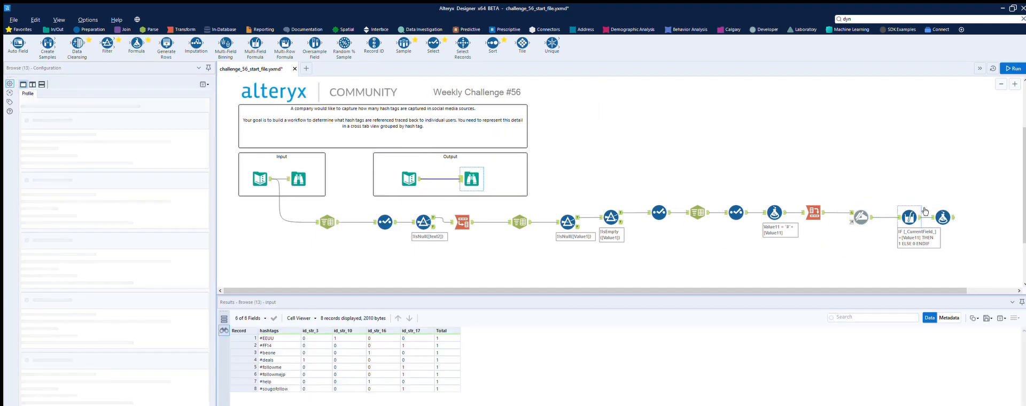
click(944, 217)
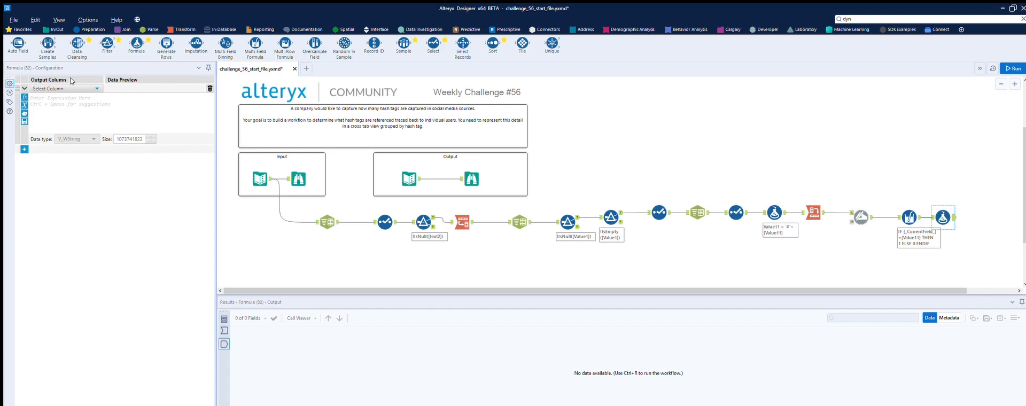
click(72, 85)
click(55, 88)
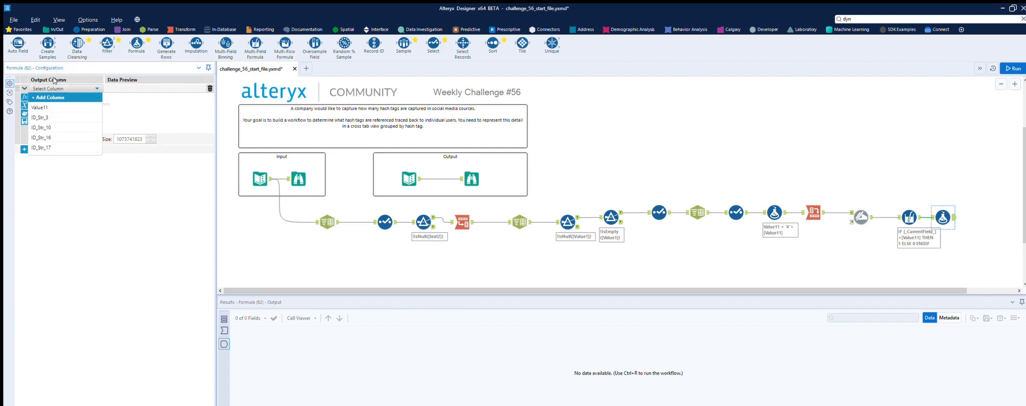
click(55, 92)
text(Total)
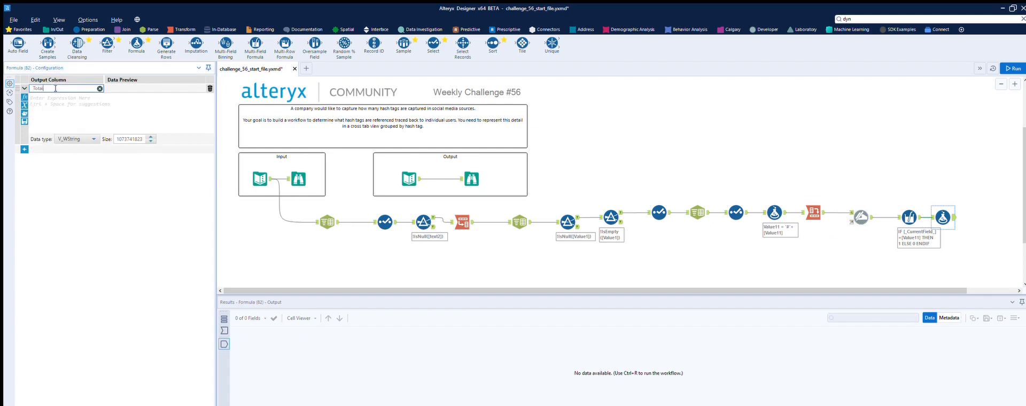
- Set the Total expression to [ID_Str_3]+[ID_Str_10]+[ID_Str_16]+[ID_Str_17]
key(Tab)
text([)
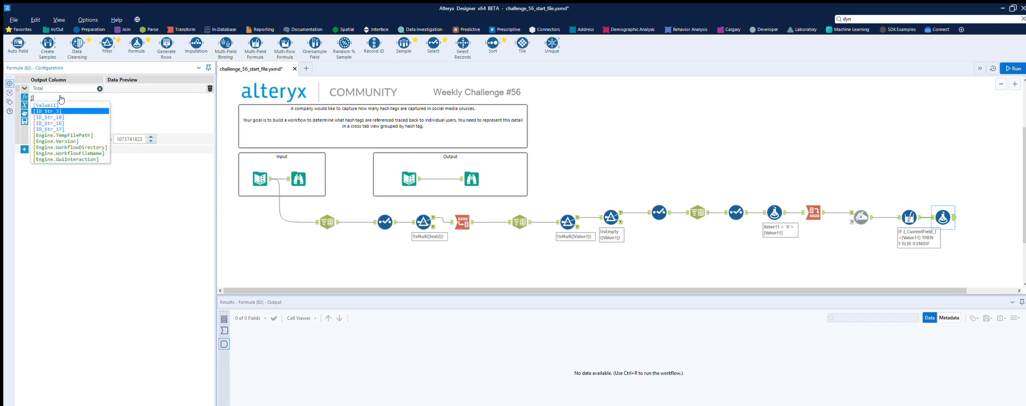
click(59, 108)
text(+[)
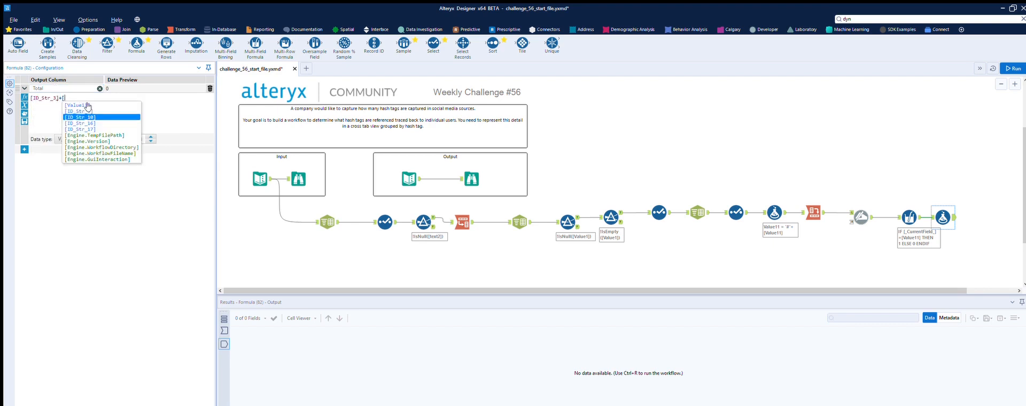
click(85, 106)
text(+[)
click(122, 112)
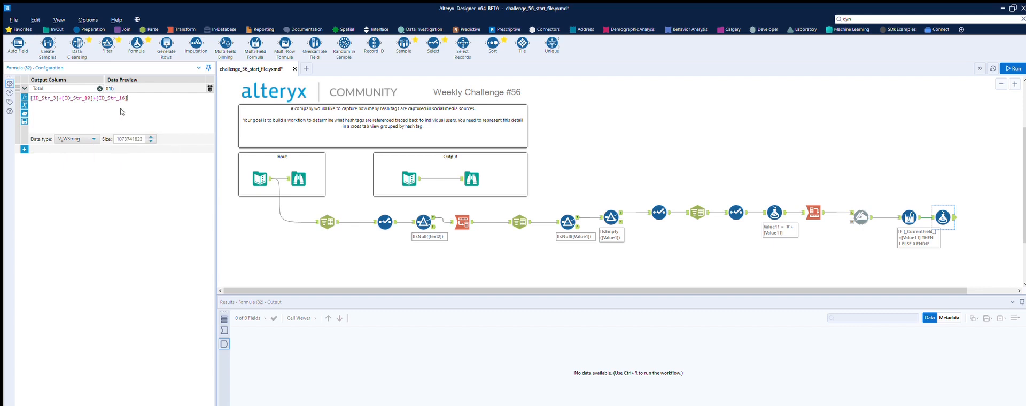
text(+[)
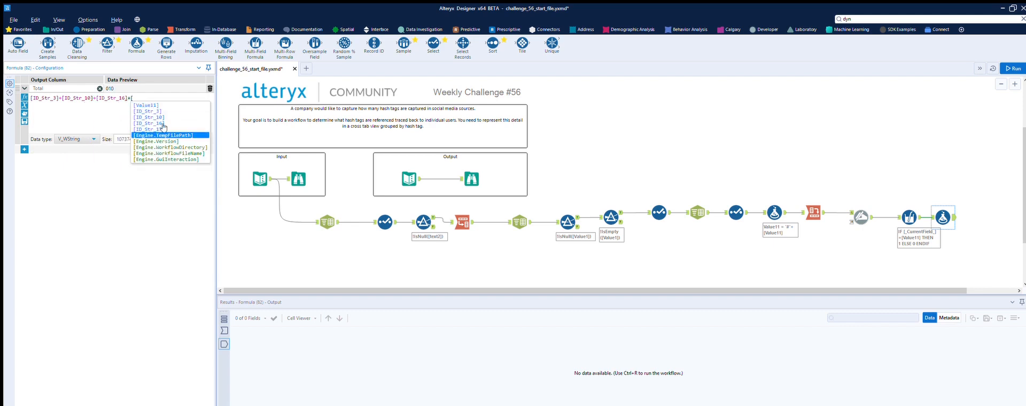
key(Return)
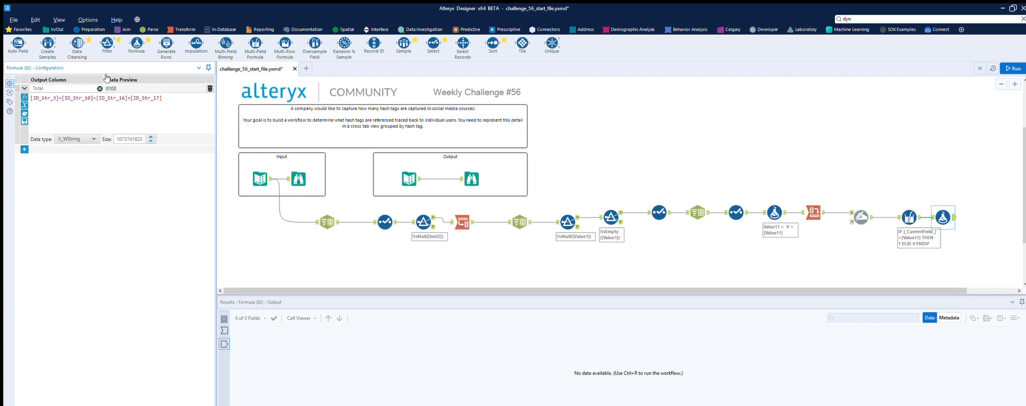
- Set the data type of the Total column to Double
click(80, 140)
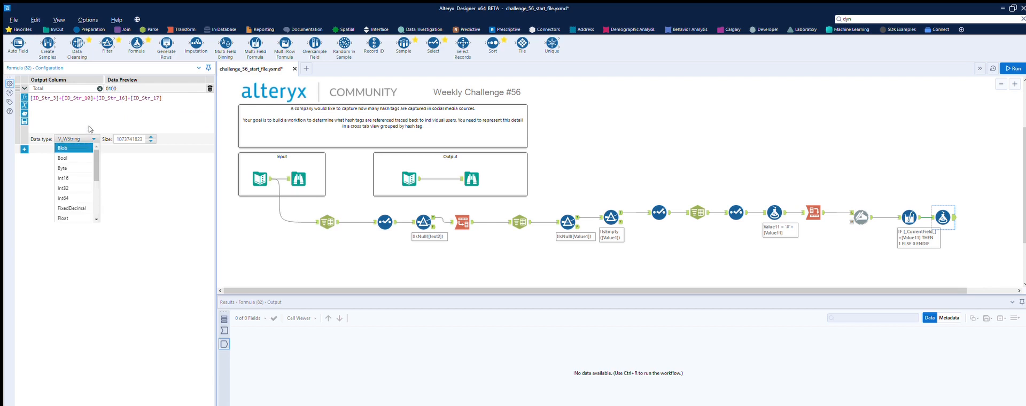
scroll(72, 179, down, 2)
click(71, 188)
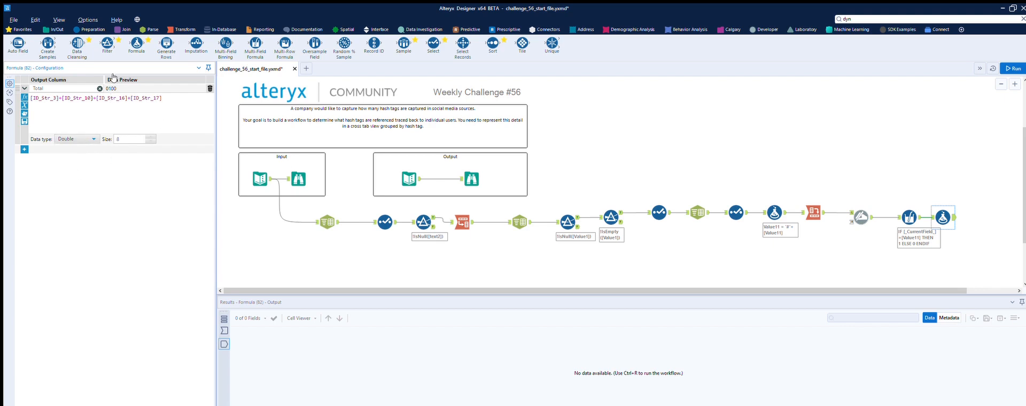
- Change the Multi-Field Formula's output type to Double and run the workflow
click(909, 217)
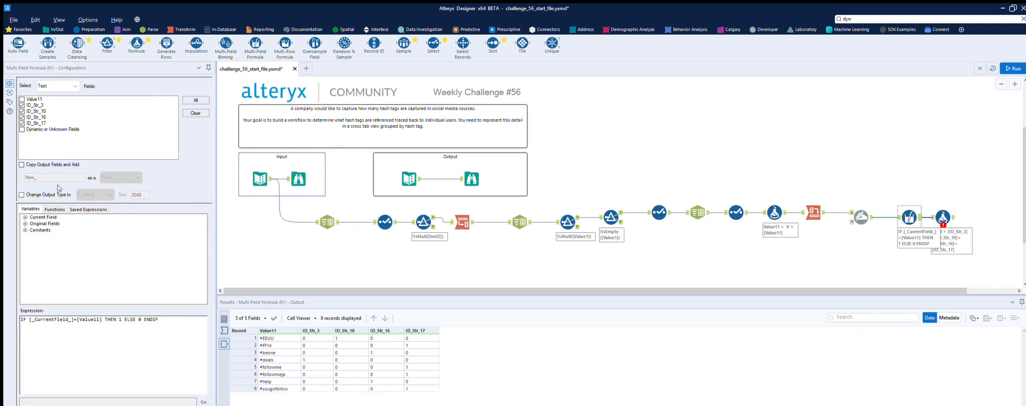
click(27, 190)
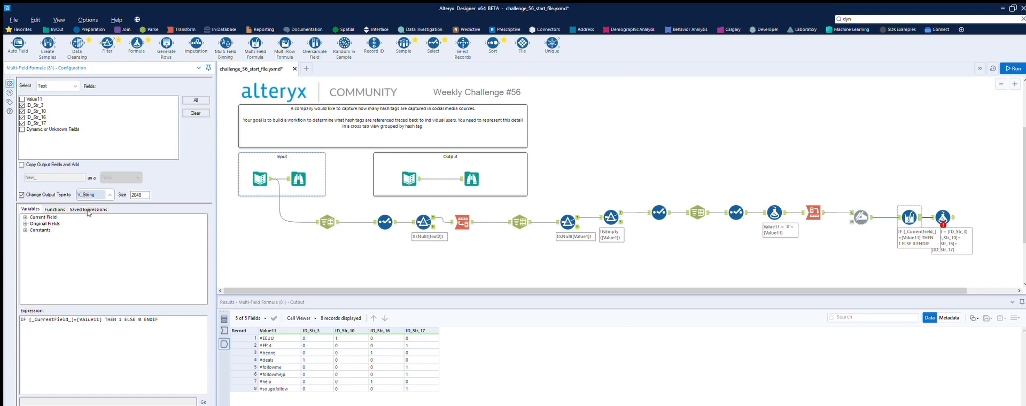
click(88, 213)
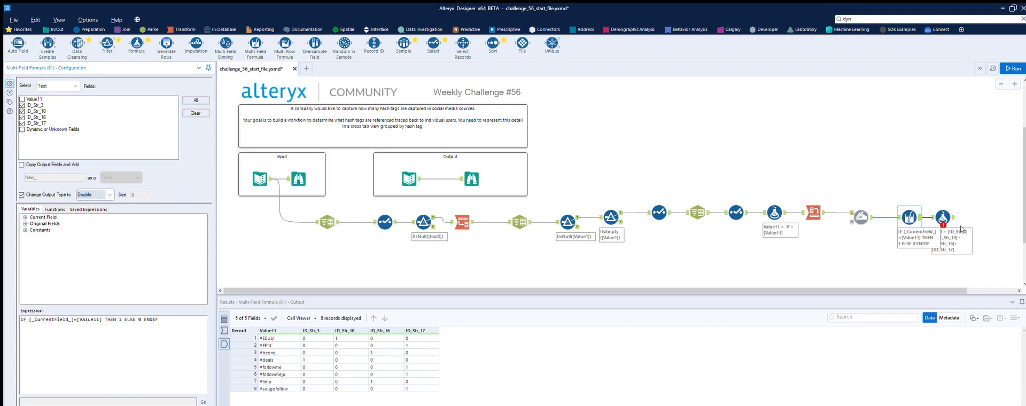
click(944, 218)
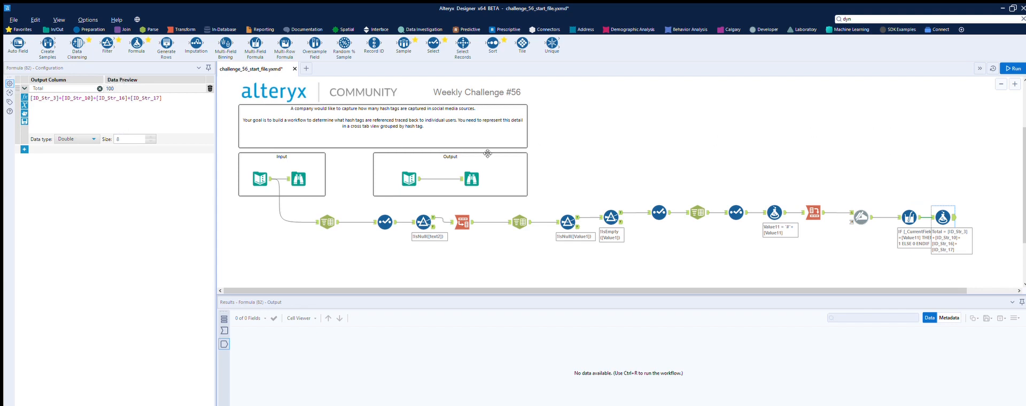
click(932, 217)
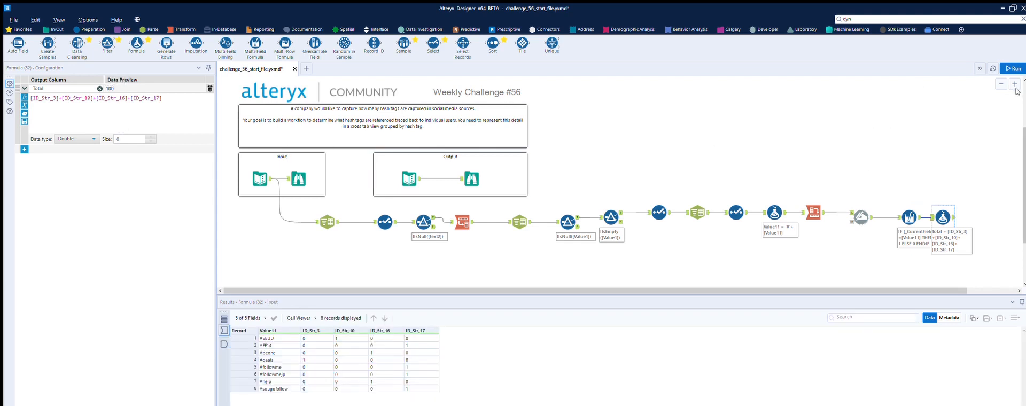
click(1013, 69)
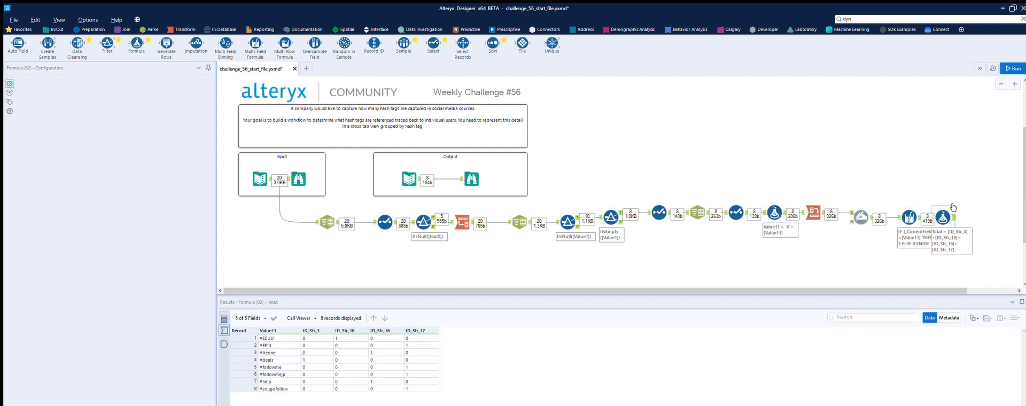
- Insert a Select tool between the Multi-Field Formula and the Total formula, rename Value11 to Hashtag, and run the workflow
click(471, 179)
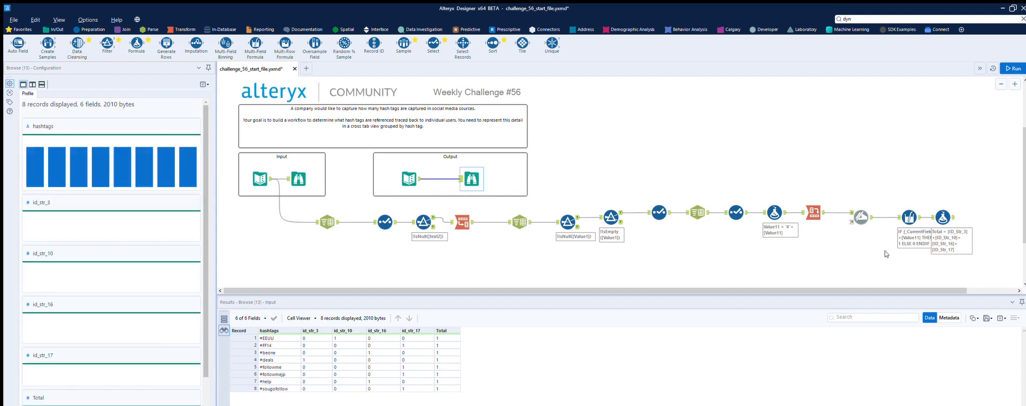
click(735, 211)
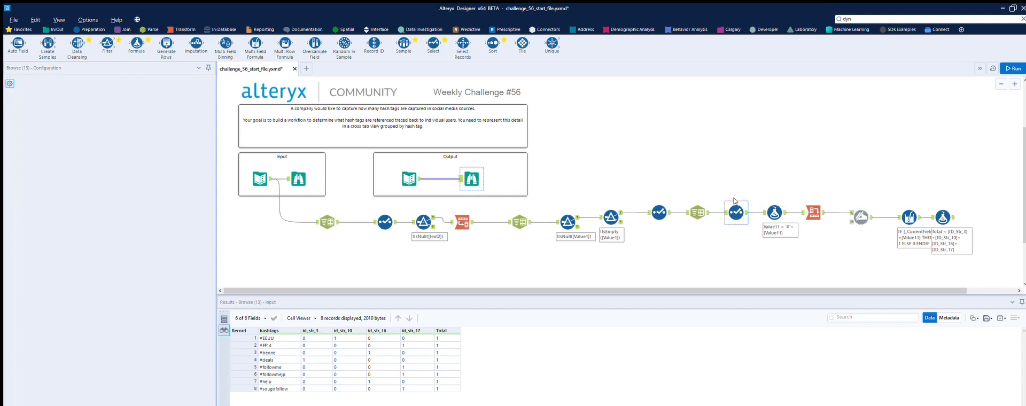
click(821, 207)
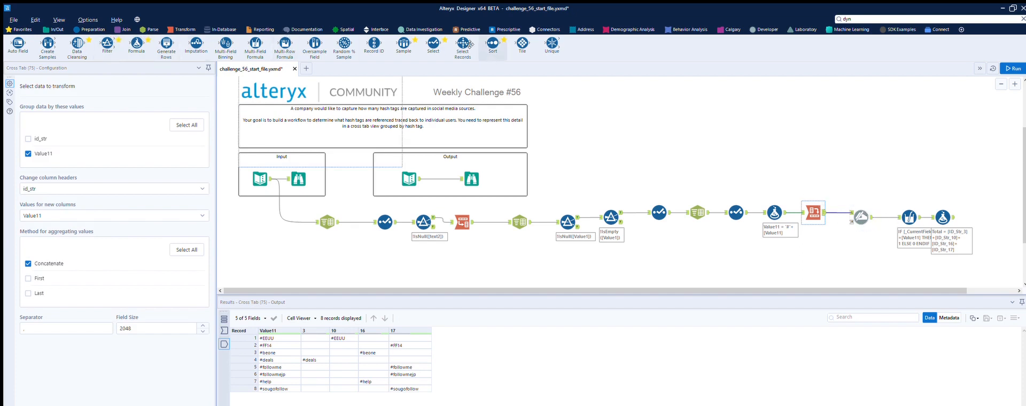
drag(433, 43, 936, 217)
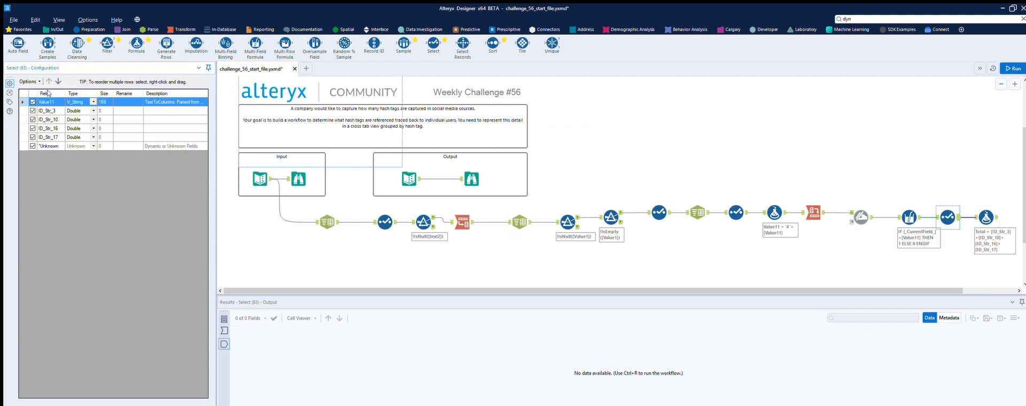
click(127, 102)
click(764, 241)
key(ctrl+r)
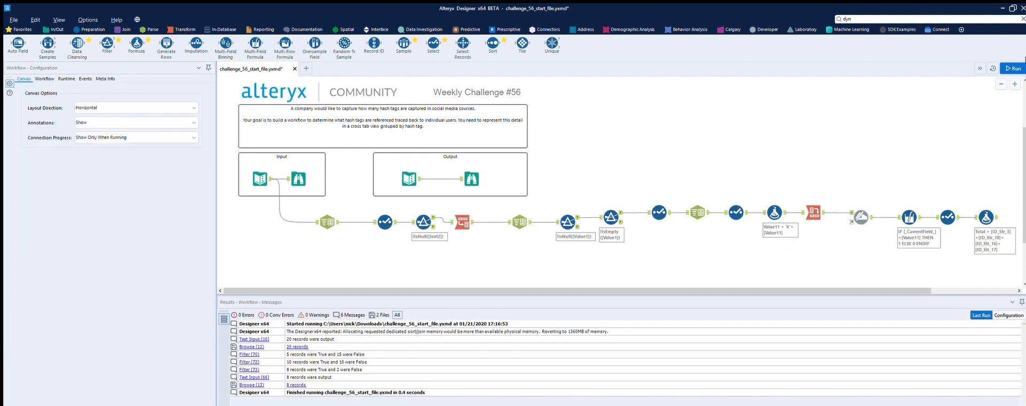
click(993, 211)
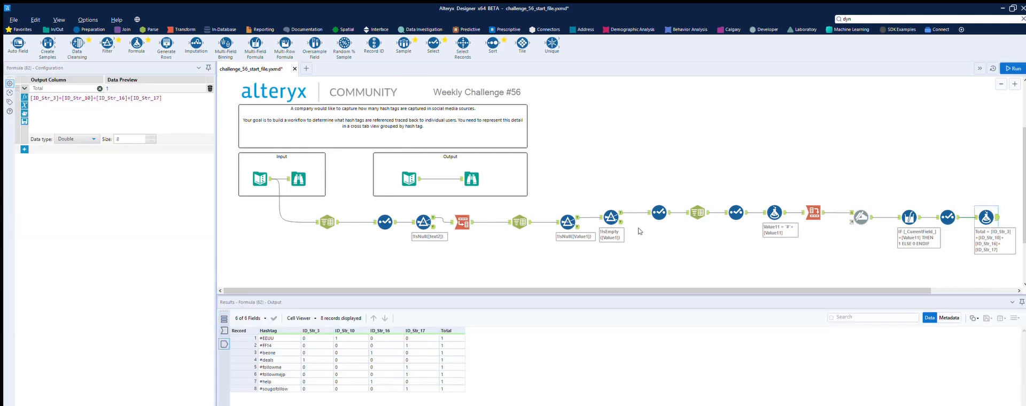
- Try to change the Dynamic Rename prefix to lowercase
click(861, 217)
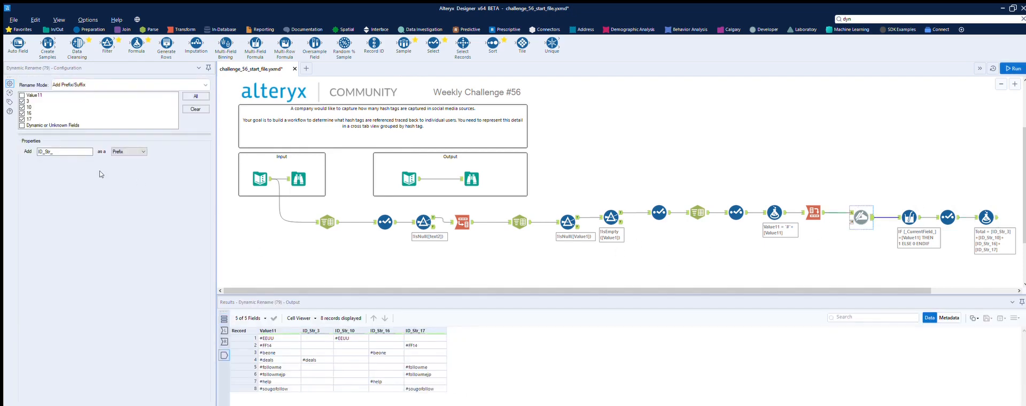
click(45, 152)
key(BackSpace)
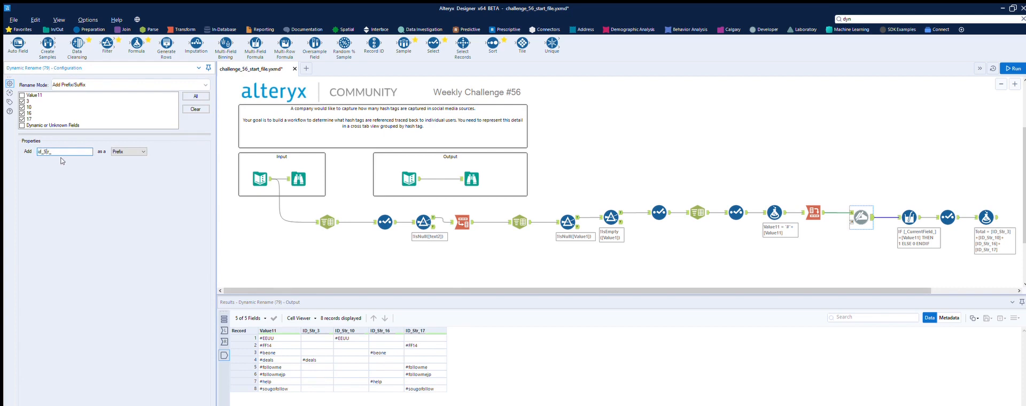
key(BackSpace)
text(s)
click(655, 264)
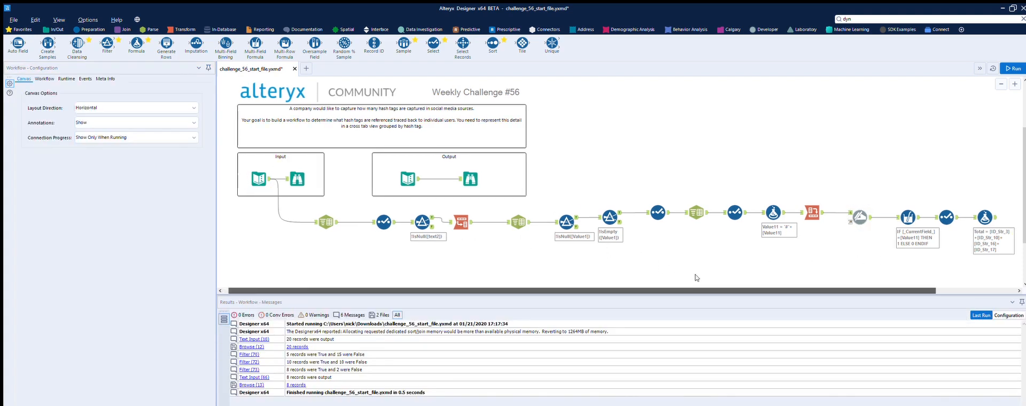
- Add a Browse tool after the Total formula and run the workflow to compare its result with the expected output
drag(677, 290, 761, 290)
click(55, 29)
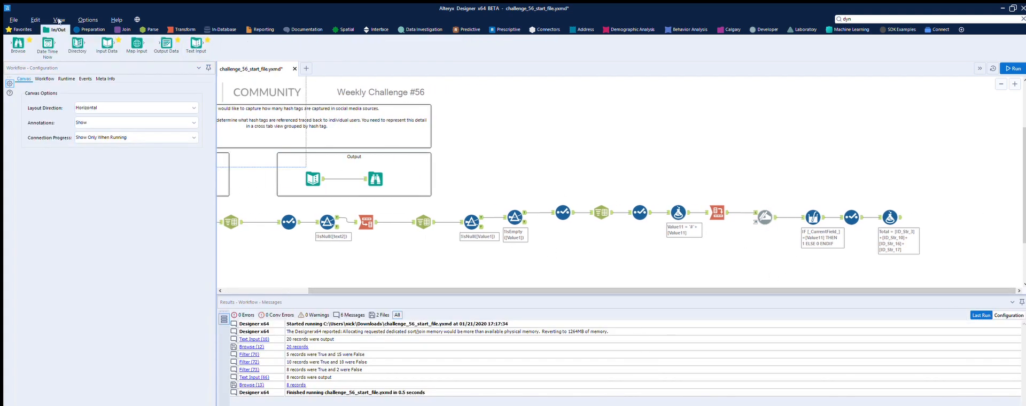
drag(18, 43, 940, 212)
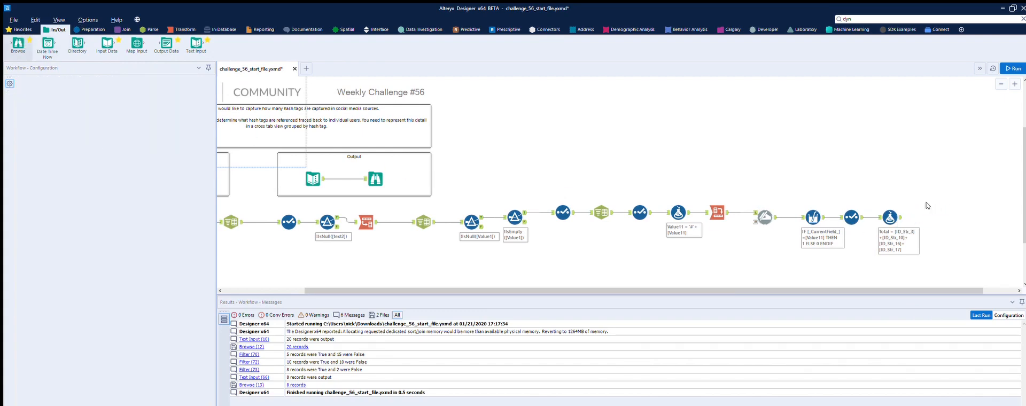
click(1009, 68)
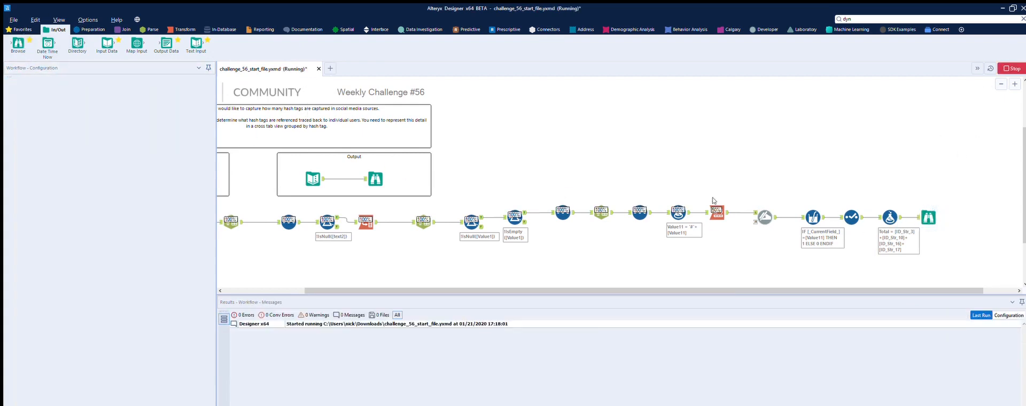
click(375, 179)
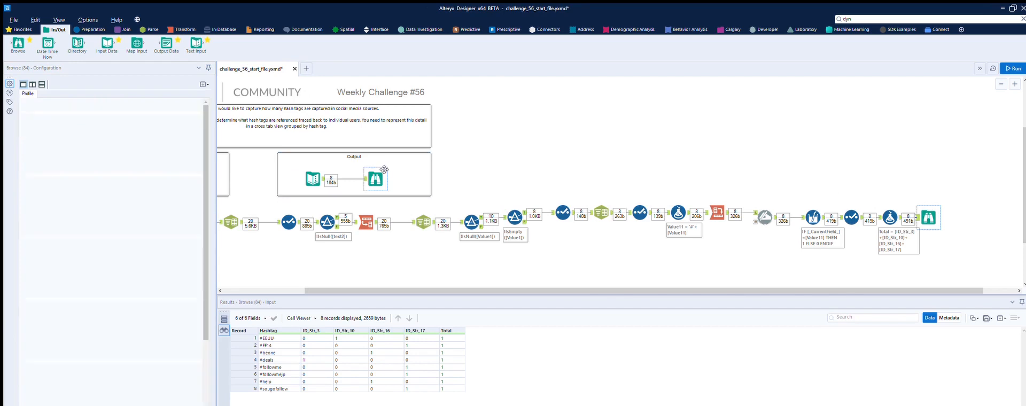
click(930, 212)
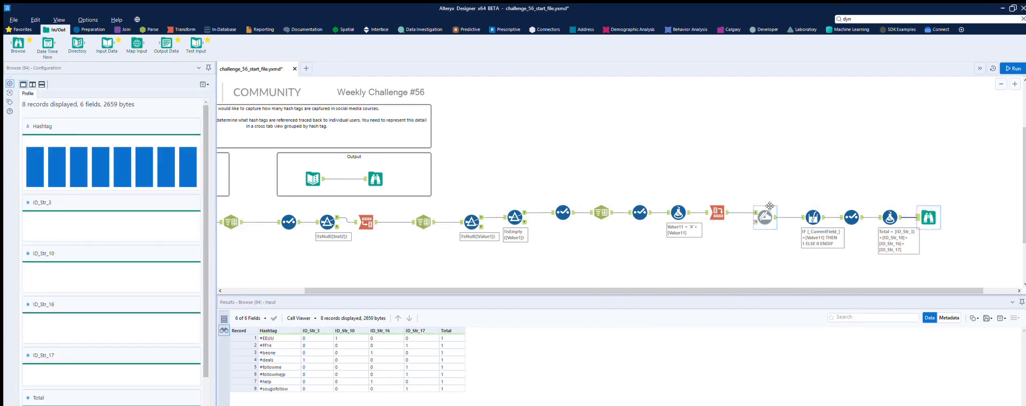
- Set the Dynamic Rename prefix to id_str_ for the ID columns
click(853, 216)
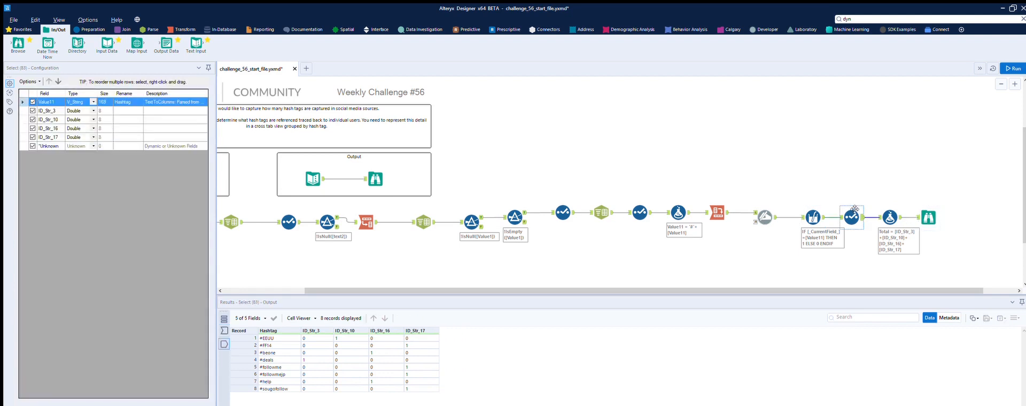
click(767, 205)
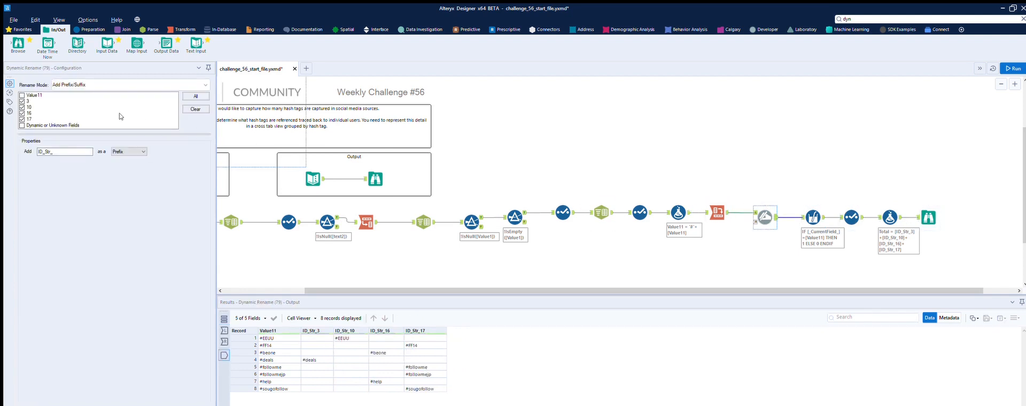
click(49, 151)
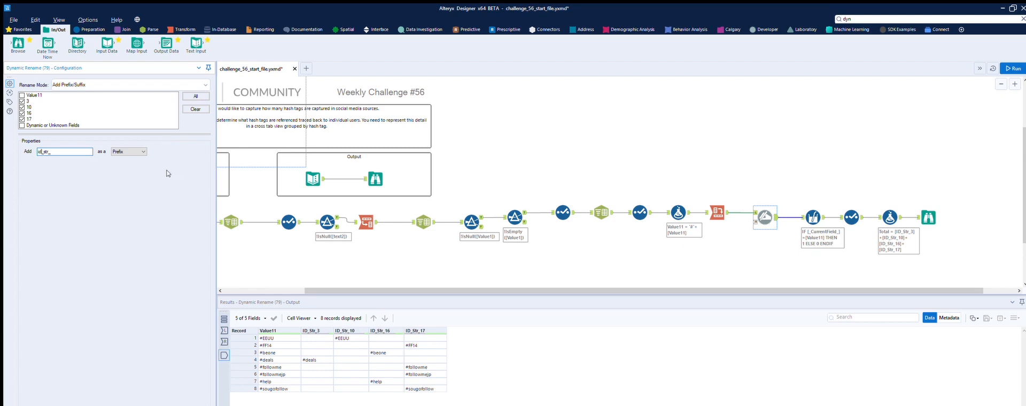
- Run the workflow and compare the field names and values after the Total formula with those of the expected output
click(1013, 68)
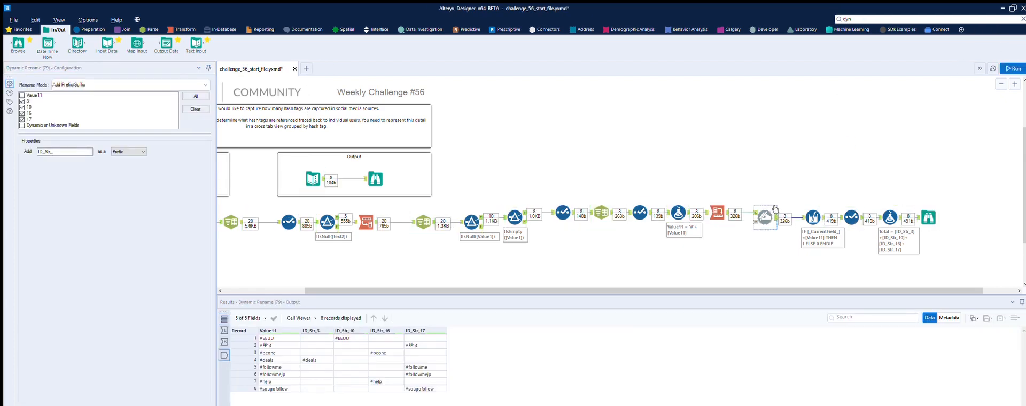
click(932, 208)
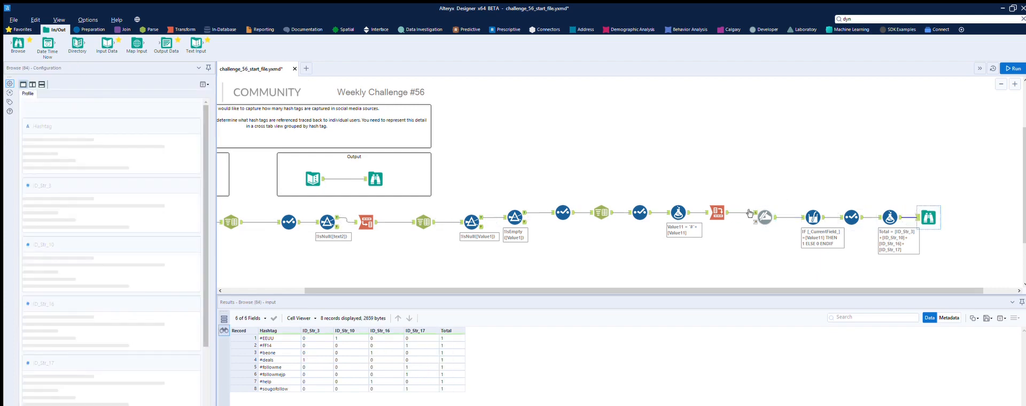
click(377, 177)
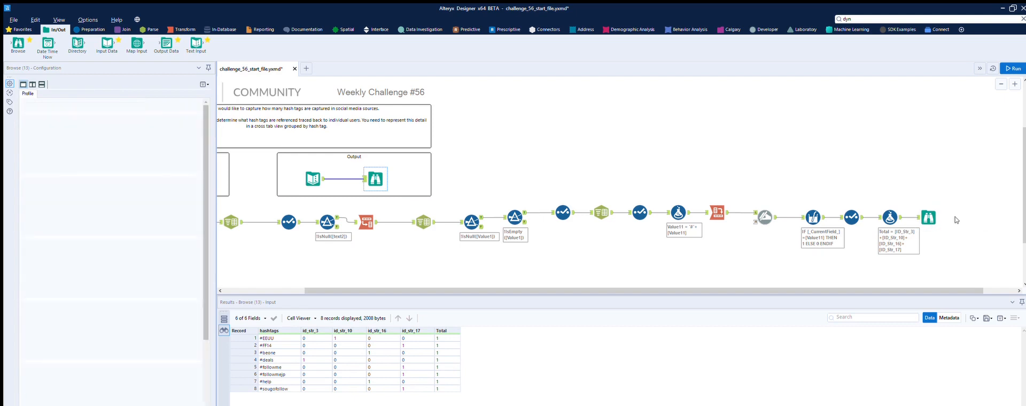
click(930, 216)
click(376, 179)
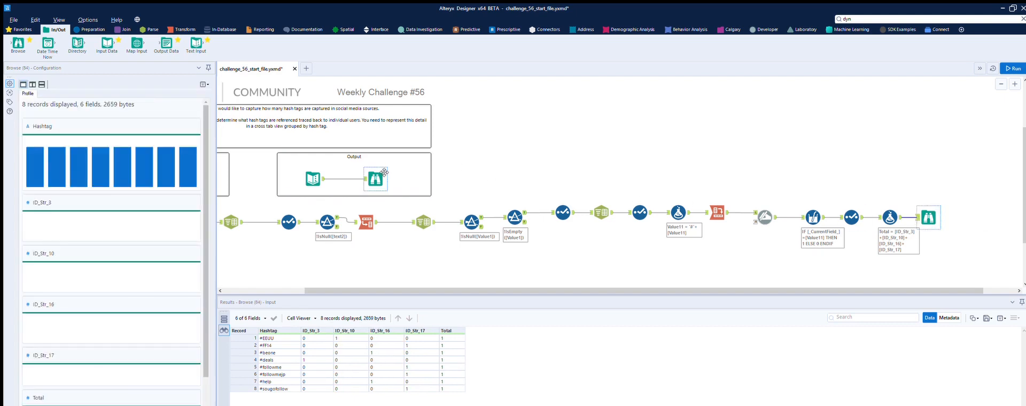
click(933, 212)
click(381, 174)
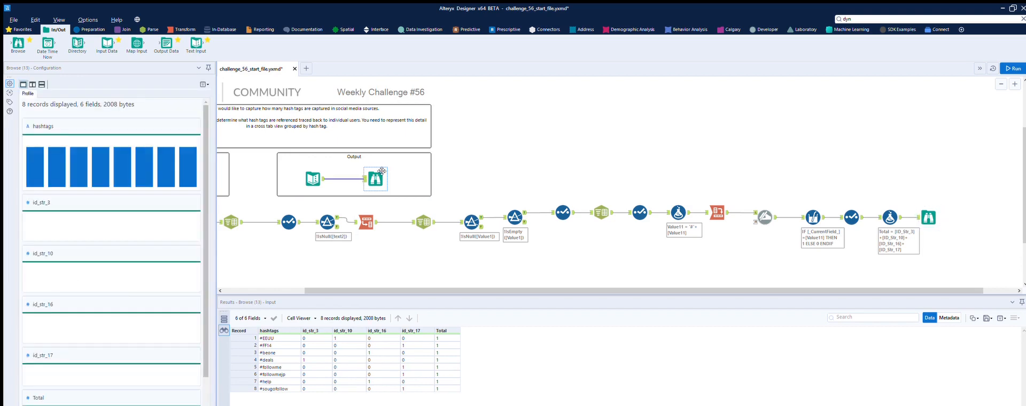